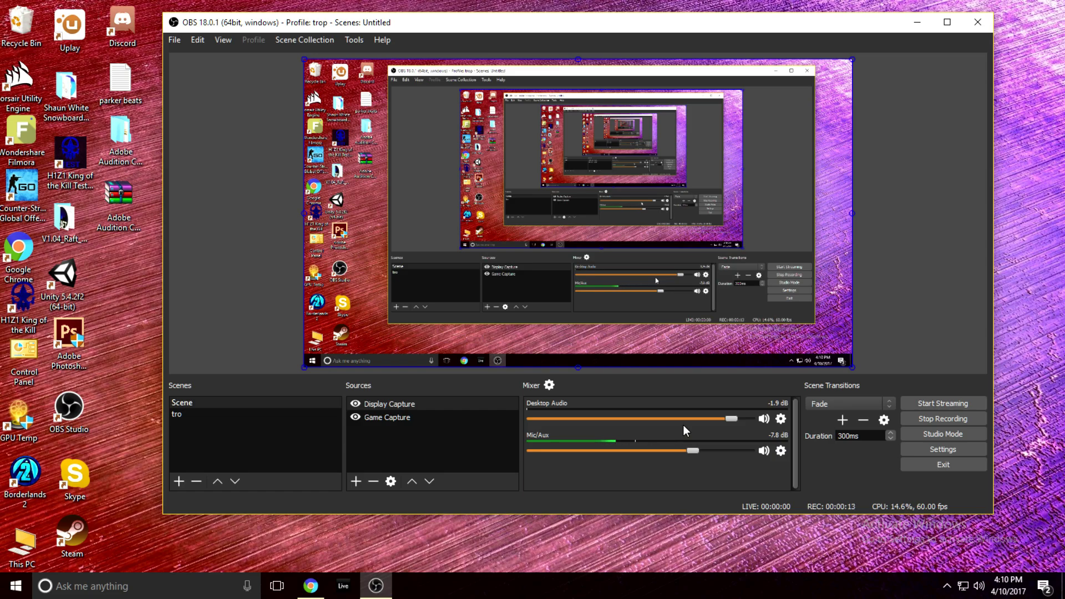
Start adding a new scene, then cancel without creating it
right_click(272, 407)
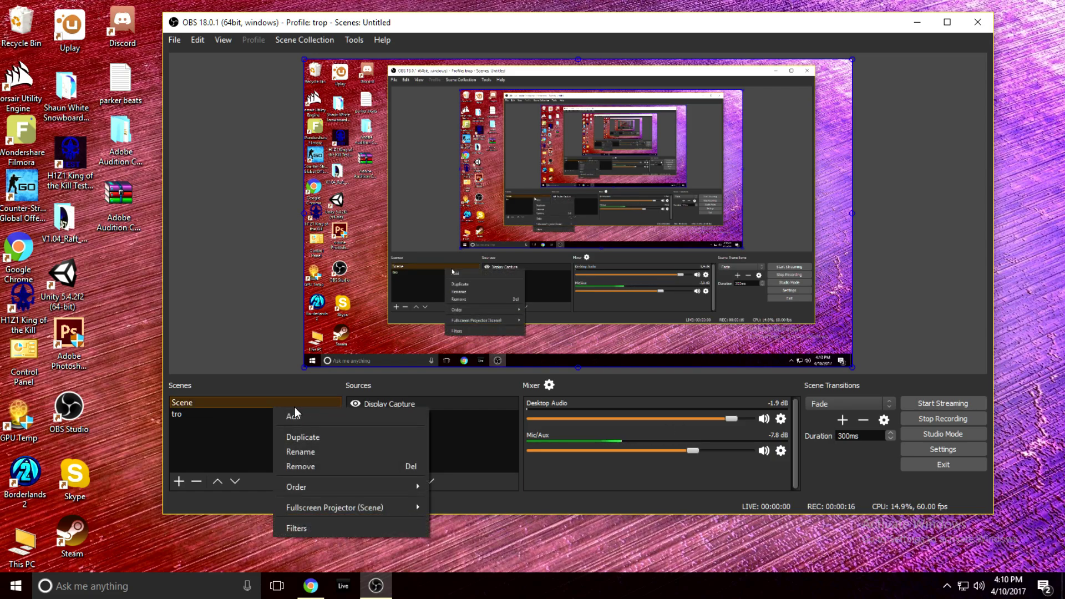
left_click(315, 416)
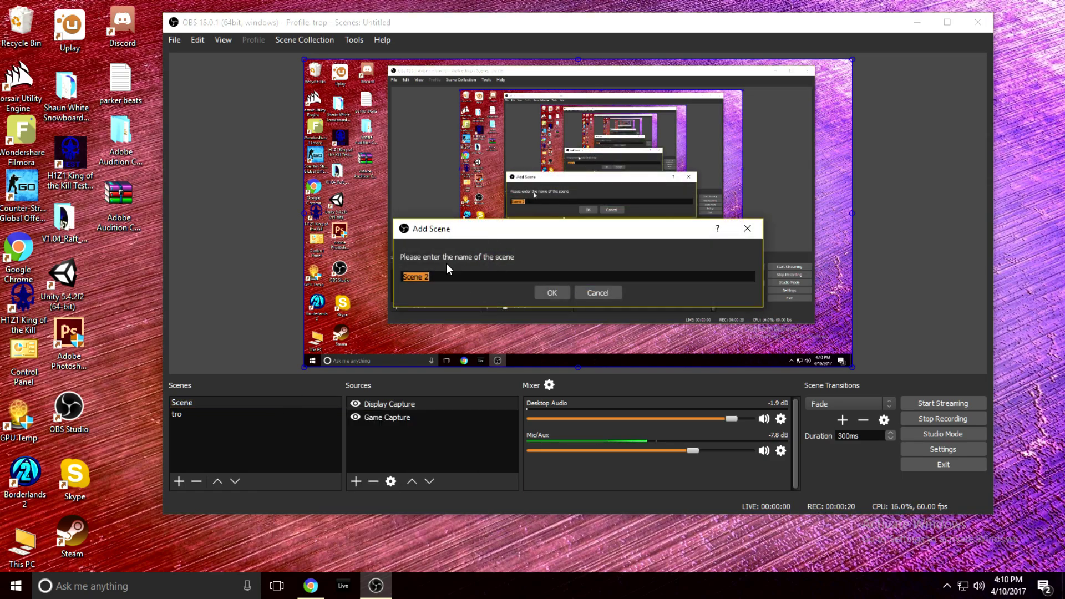
left_click(608, 292)
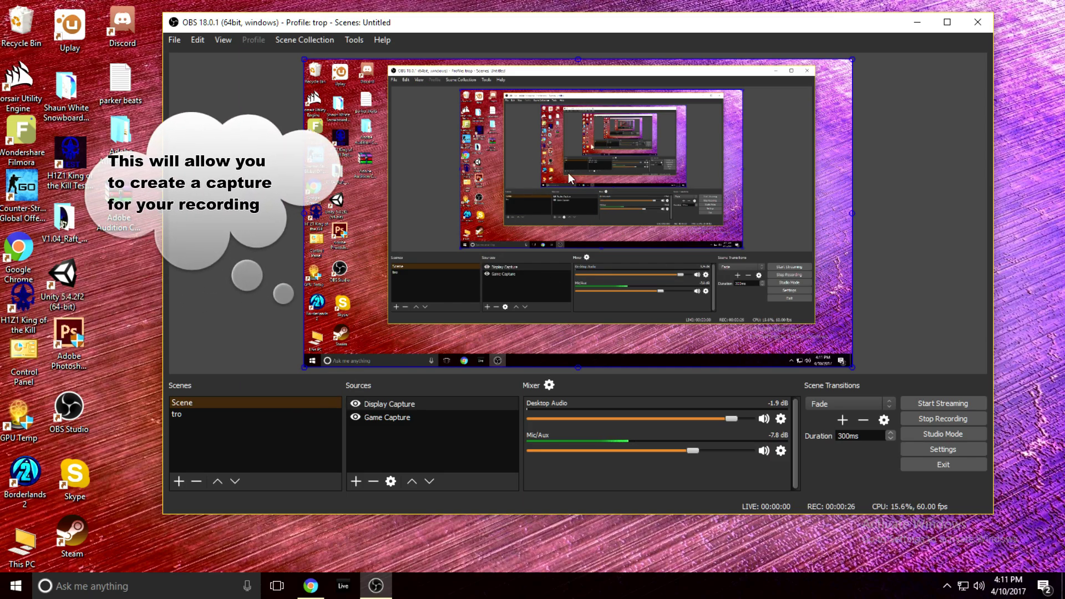
Inspect Display Capture's context menu and the addable source types without adding one
right_click(373, 404)
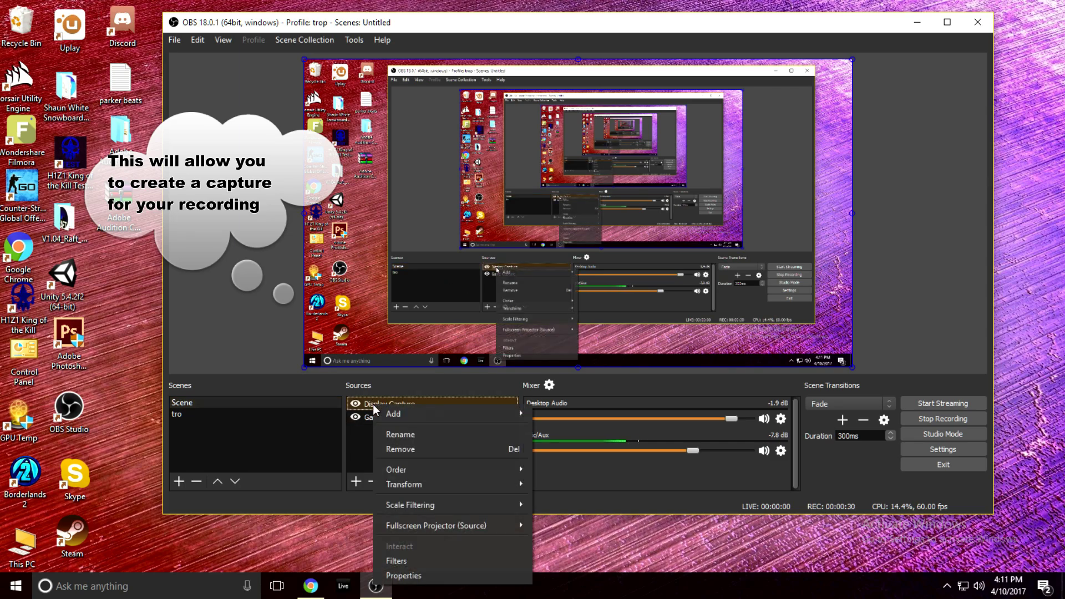
left_click(358, 435)
right_click(358, 434)
mouse_move(374, 443)
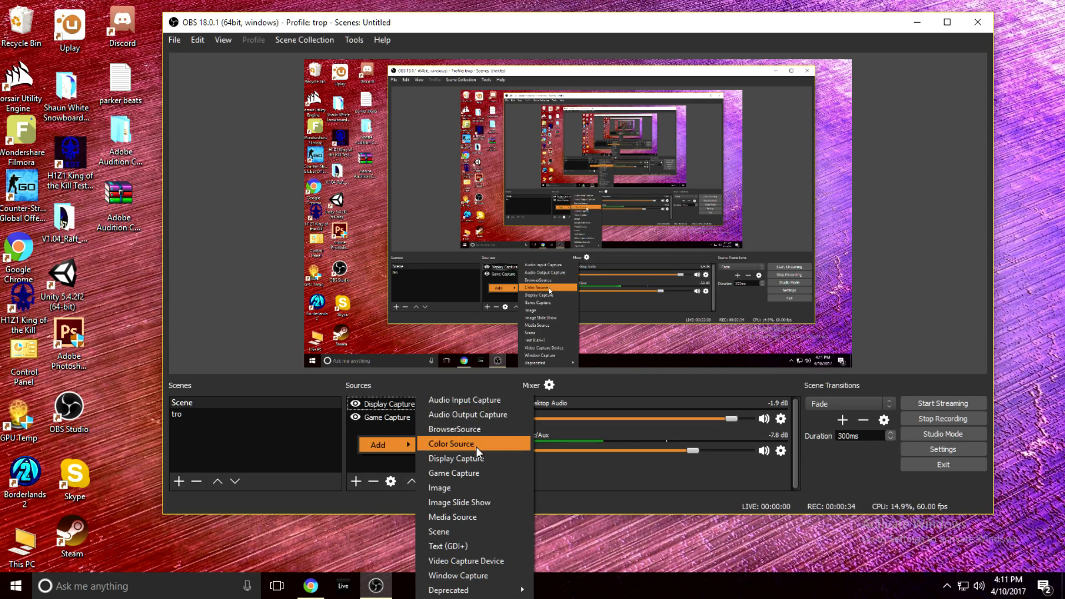
left_click(393, 459)
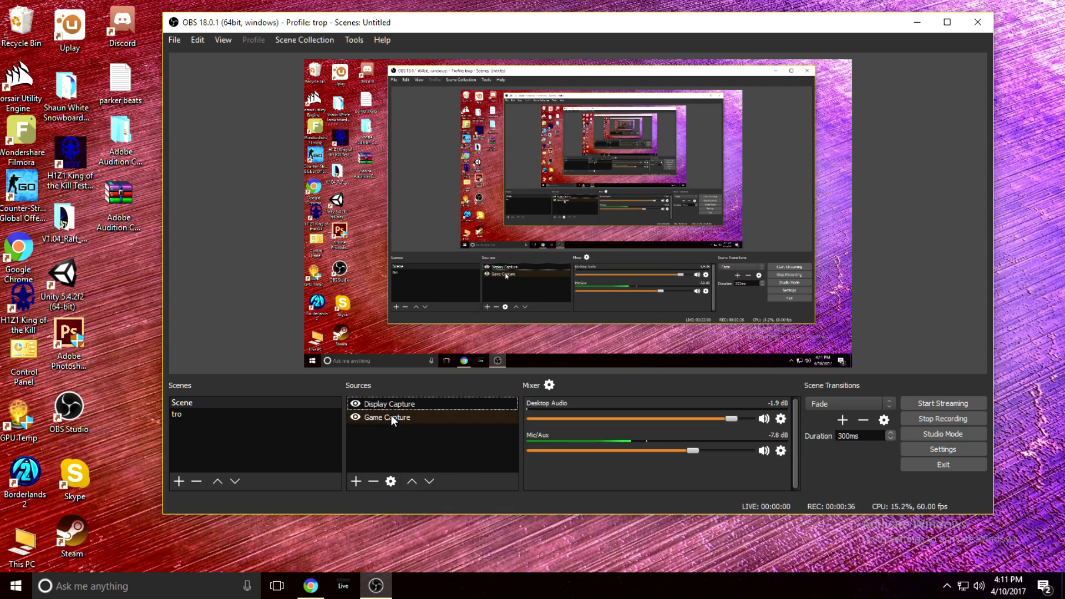
Open the Display Capture properties and accept them unchanged
left_click(398, 405)
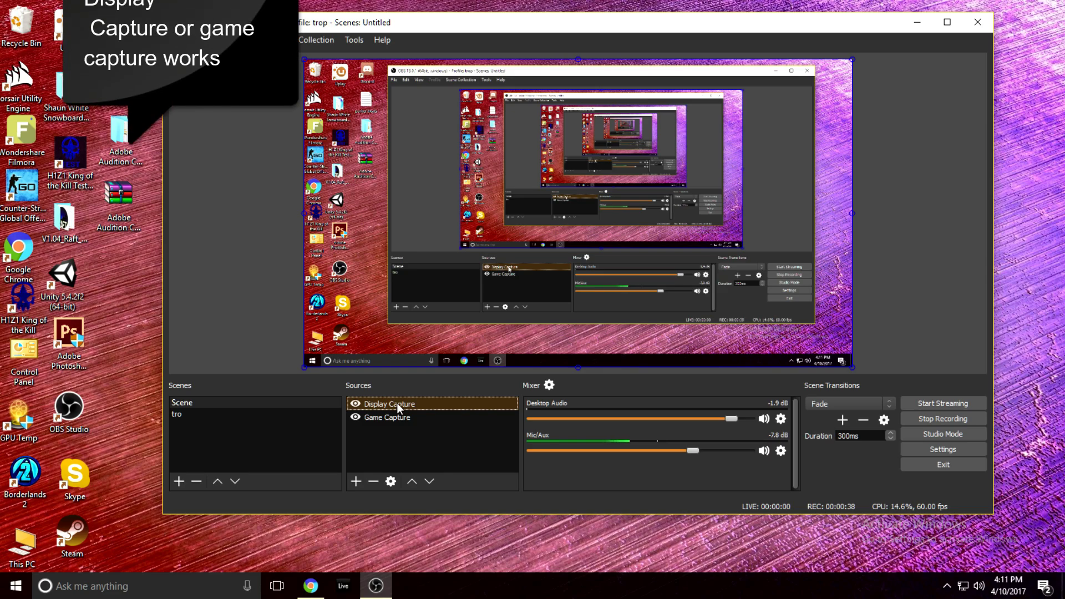
right_click(422, 404)
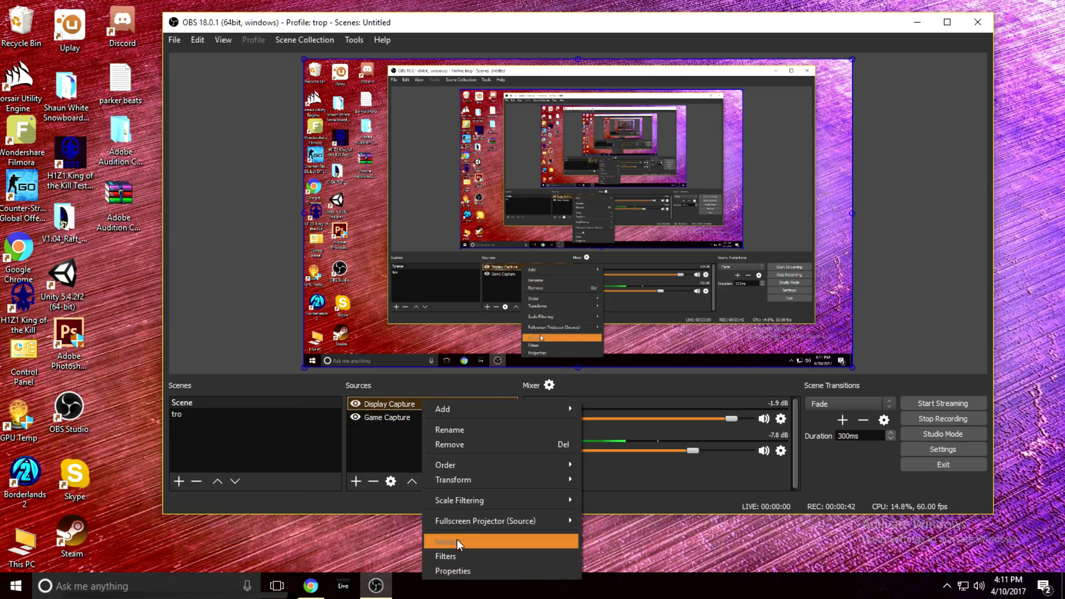
left_click(453, 571)
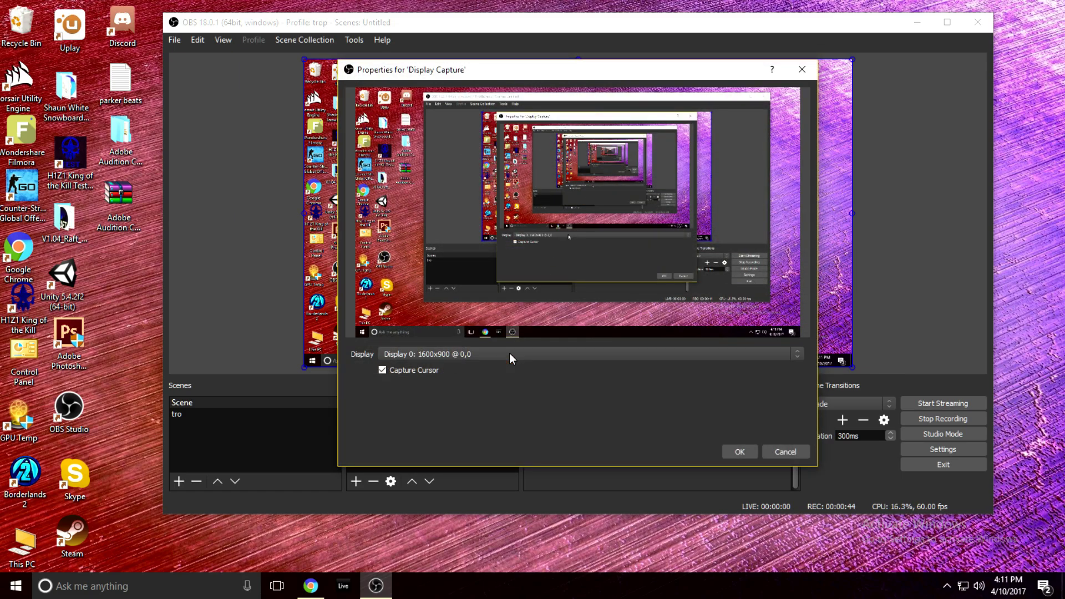
left_click(743, 452)
Select Game Capture and browse the source types without adding one
left_click(411, 420)
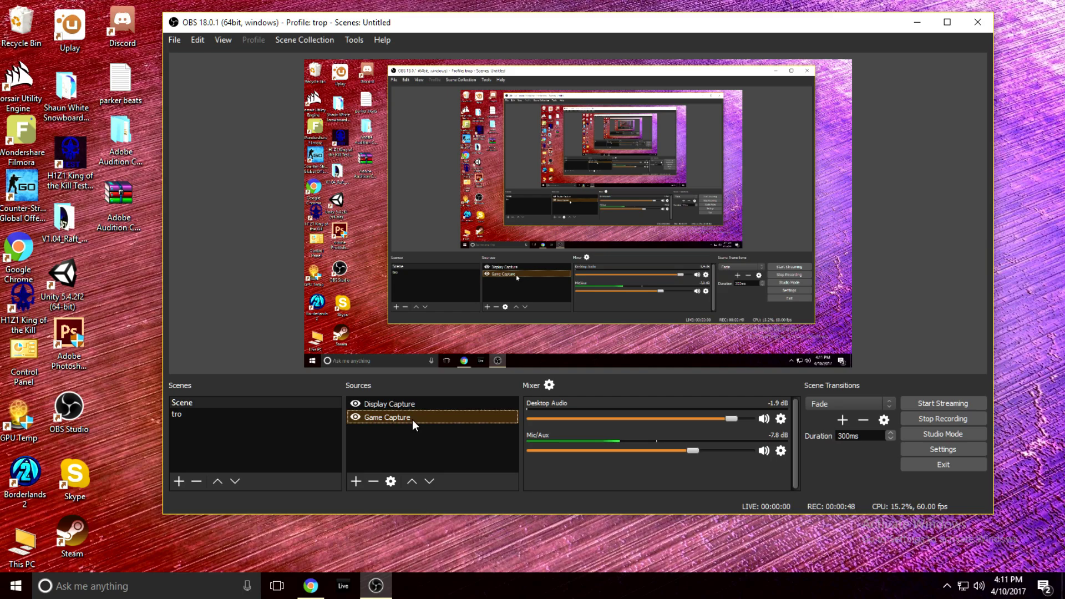
right_click(412, 420)
right_click(394, 446)
mouse_move(415, 456)
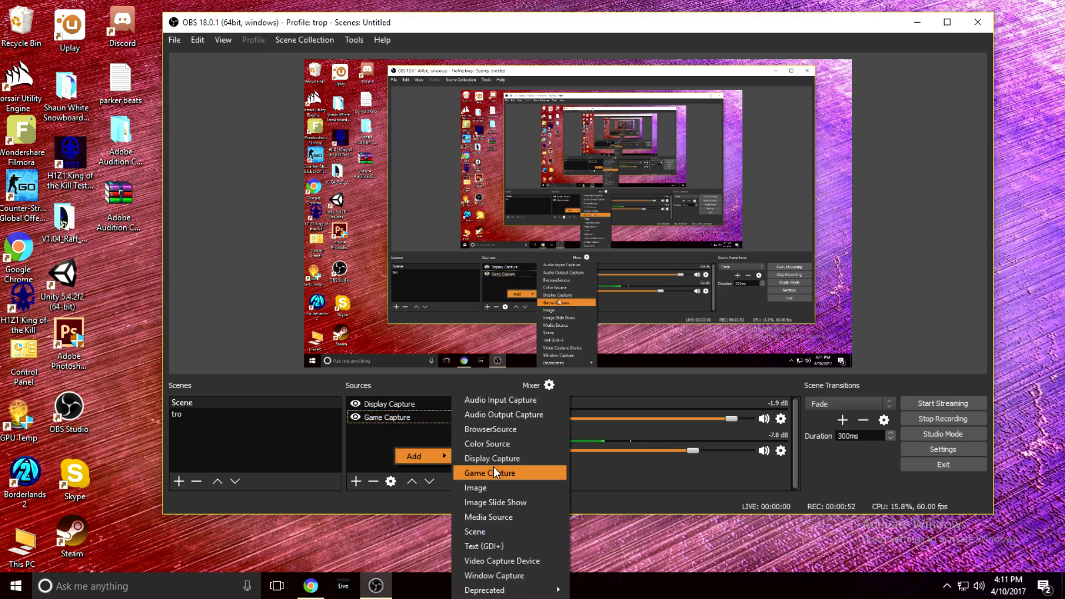
left_click(377, 436)
Open Game Capture properties, view the window list, and accept with no window picked
right_click(382, 417)
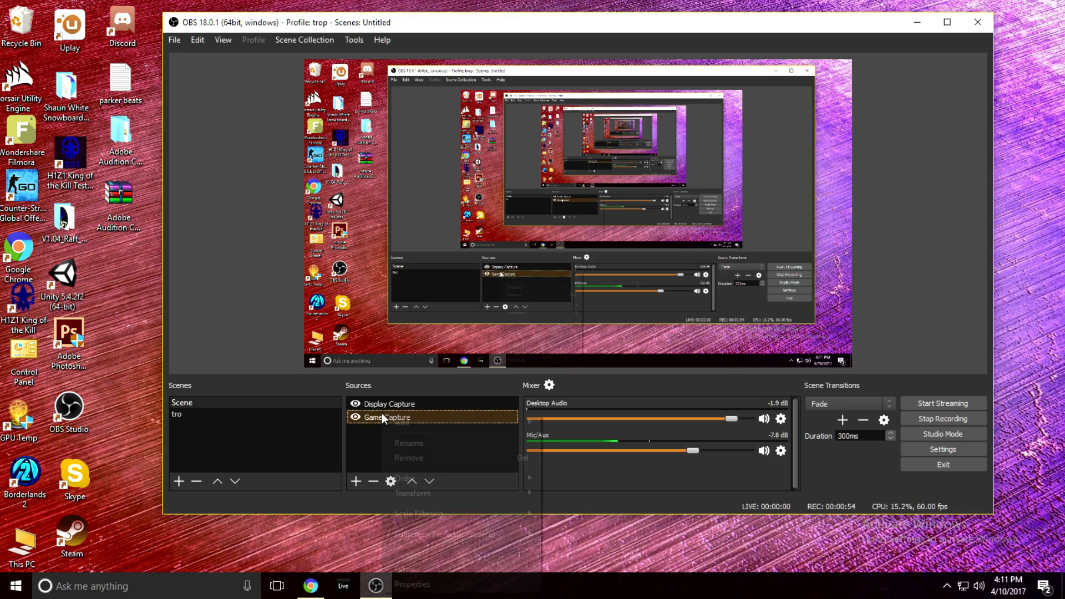
left_click(415, 582)
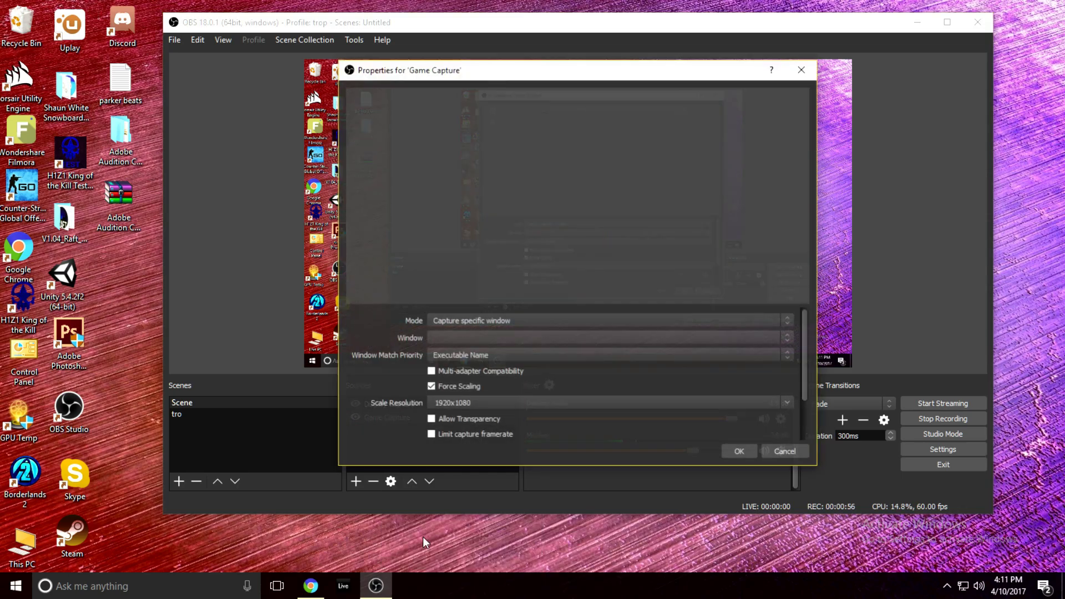
left_click(478, 337)
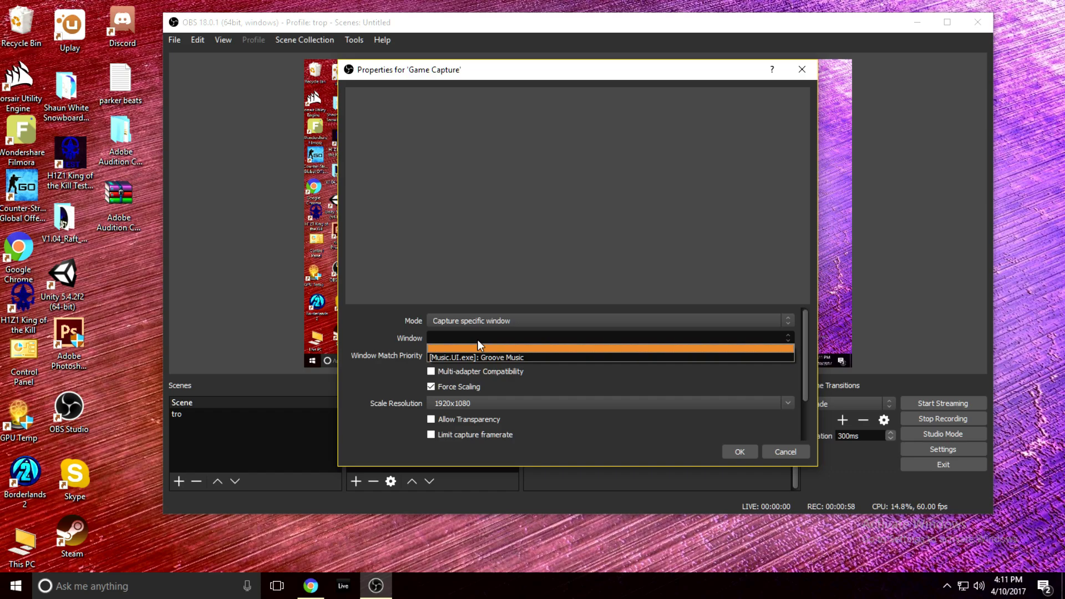
left_click(478, 339)
left_click(741, 453)
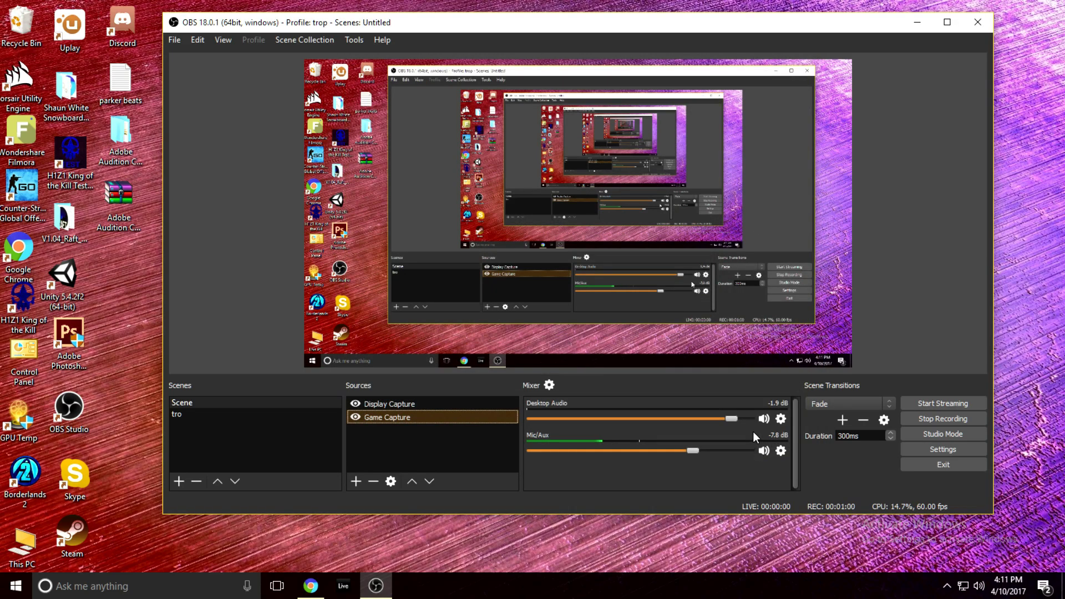
Open Settings and switch the theme to Default, then back to Dark
left_click(174, 40)
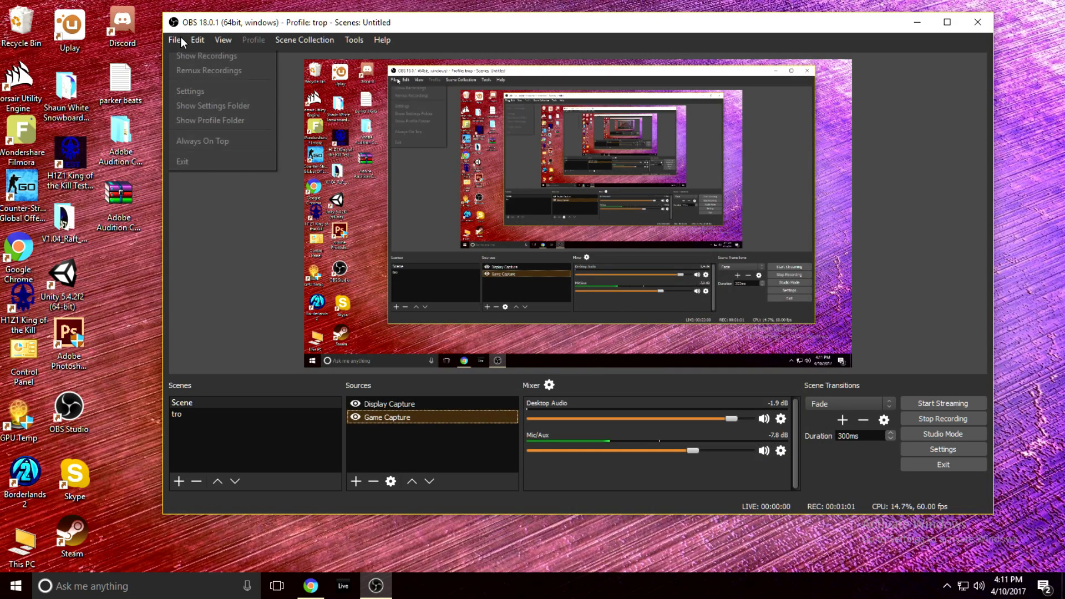
left_click(945, 449)
mouse_move(659, 17)
left_mouse_down()
mouse_move(405, 109)
mouse_move(669, 266)
mouse_move(642, 23)
mouse_move(665, 34)
left_mouse_up()
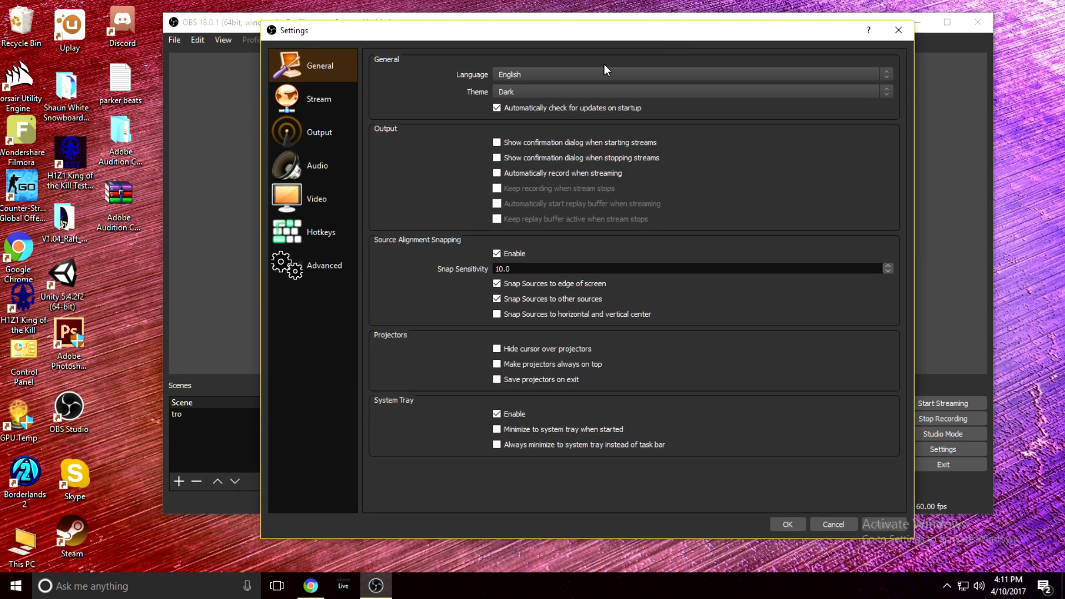
left_click(547, 91)
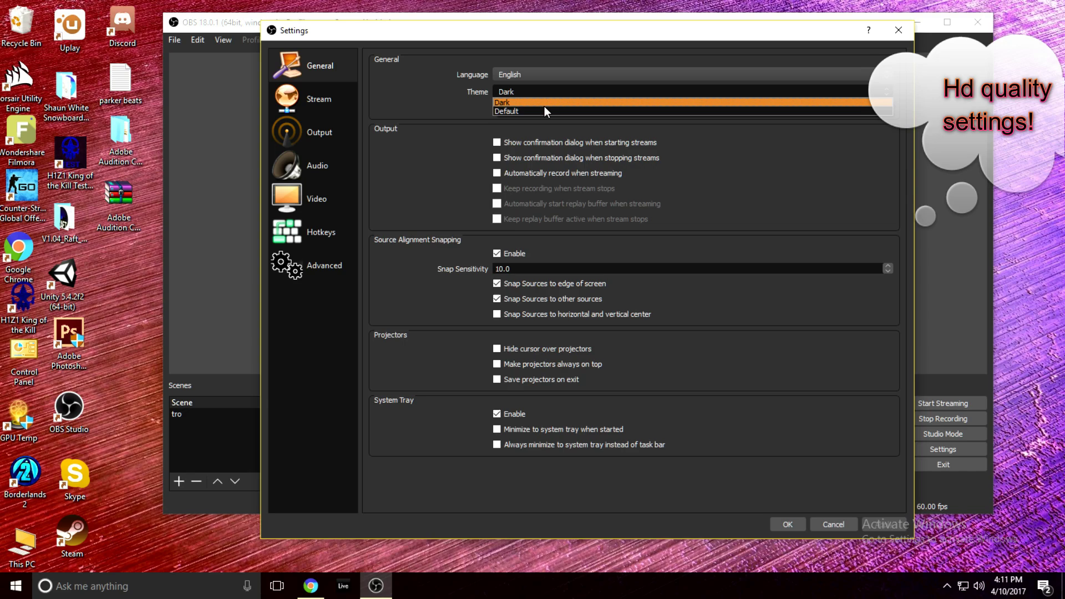
left_click(543, 107)
left_click(544, 91)
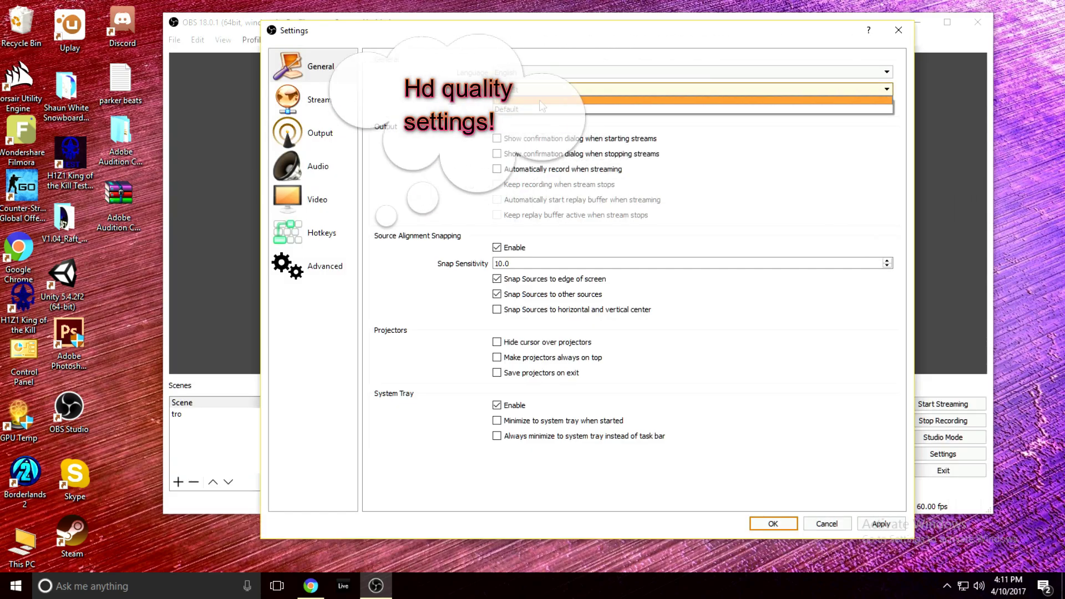
left_click(540, 100)
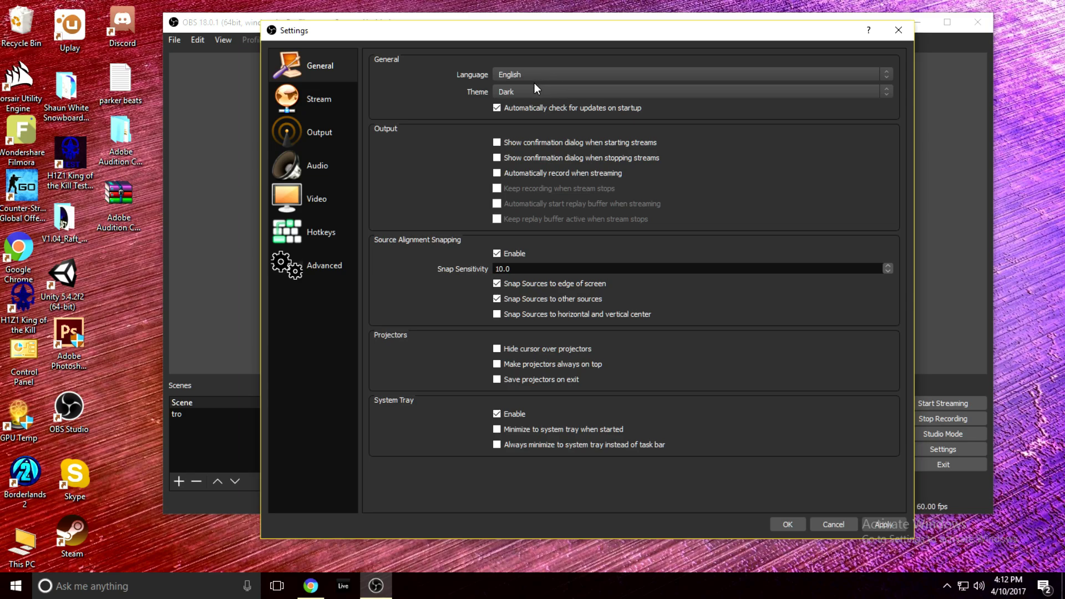
Go to the Output page and keep Streaming rate control at CBR
left_click(338, 101)
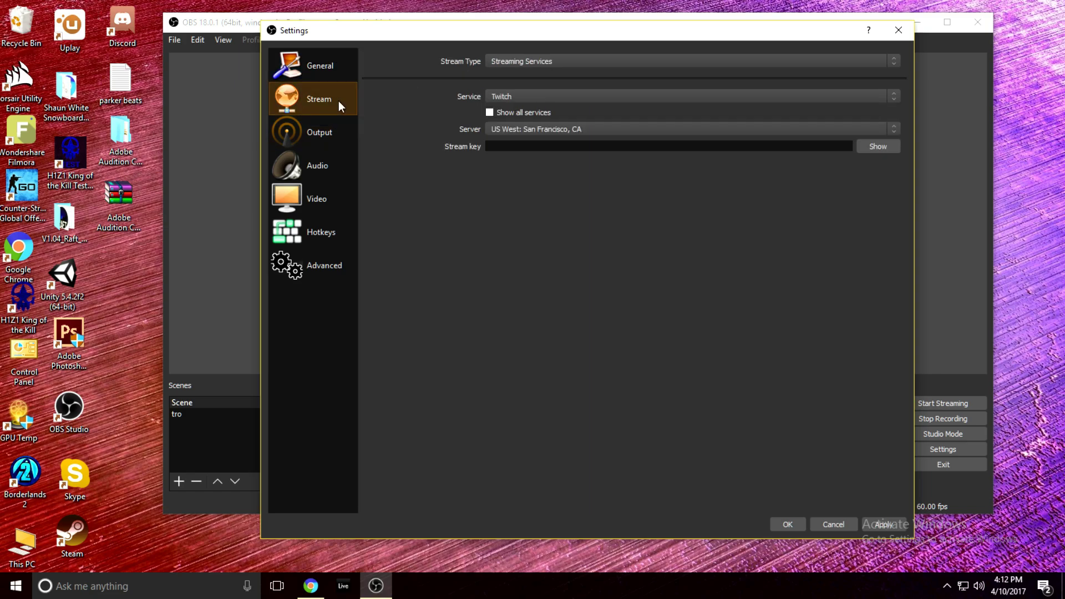
left_click(337, 133)
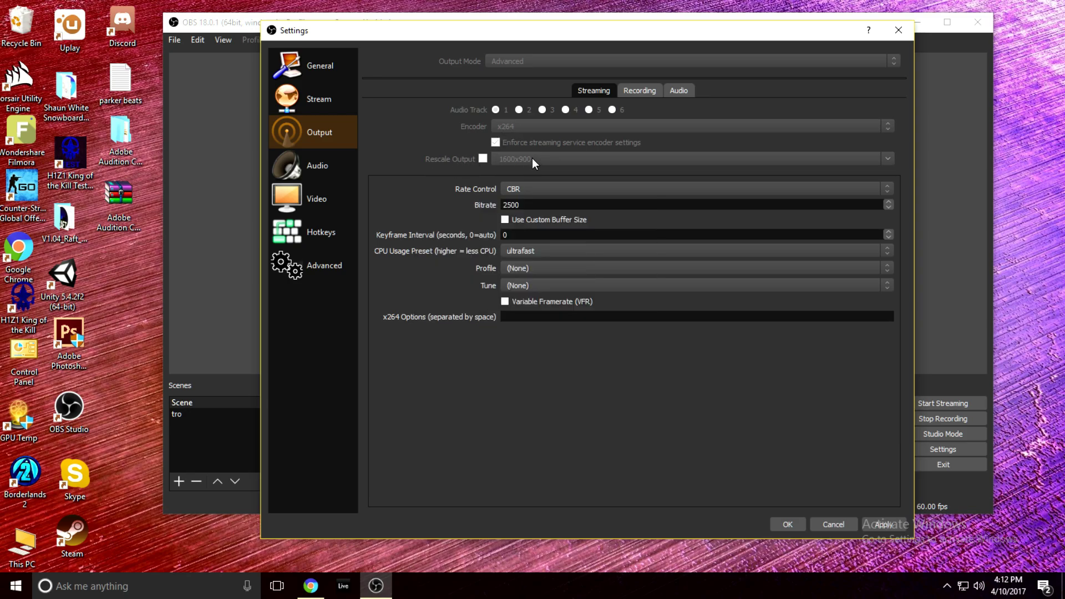
left_click(515, 184)
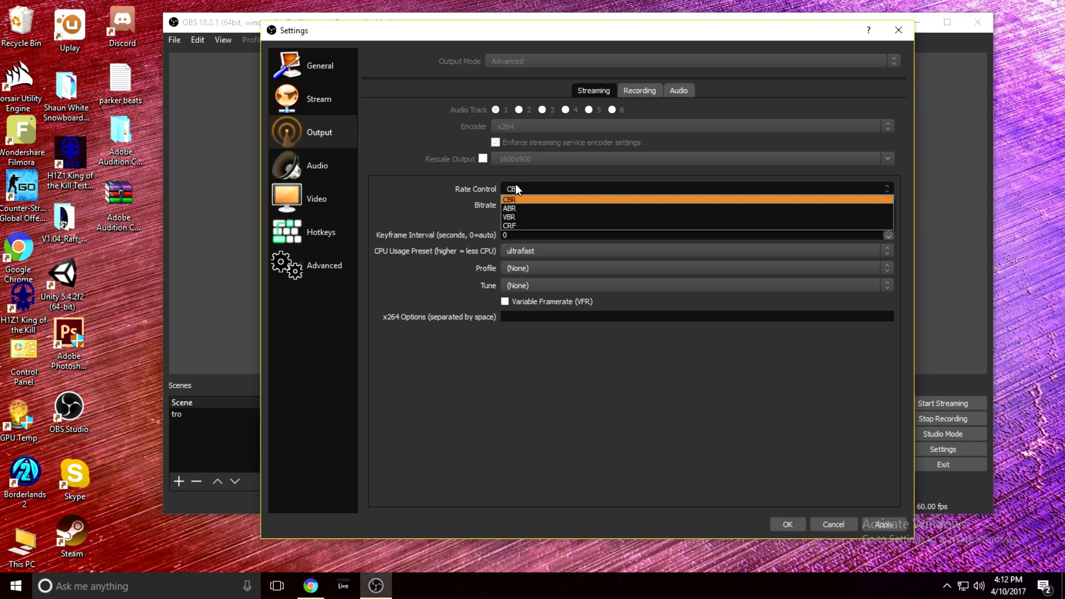
left_click(515, 184)
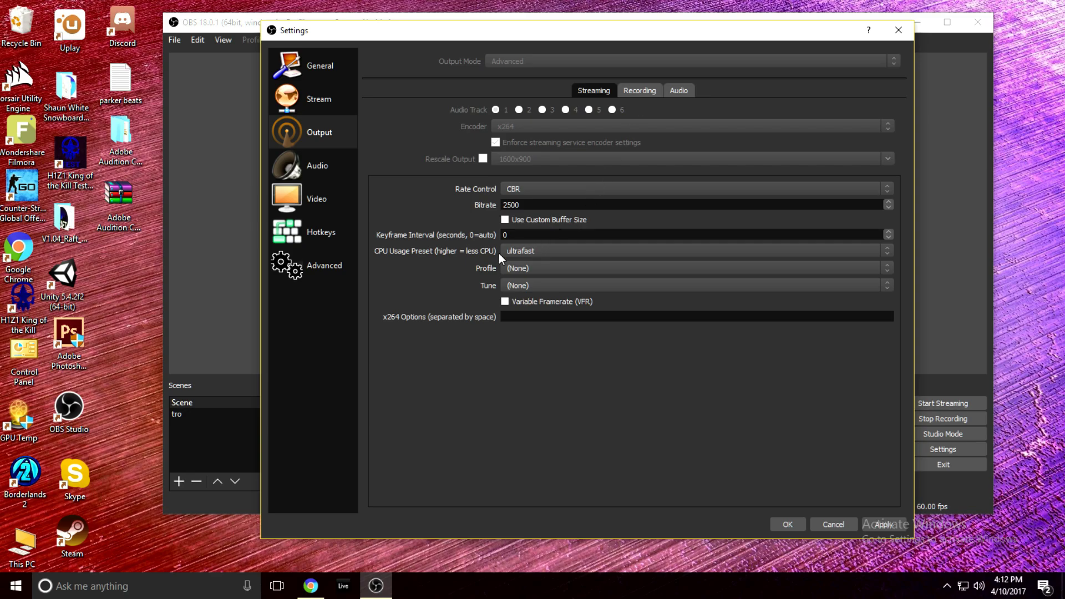
On the Recording tab, scroll down and switch the encoder View Mode to Basic
left_click(637, 91)
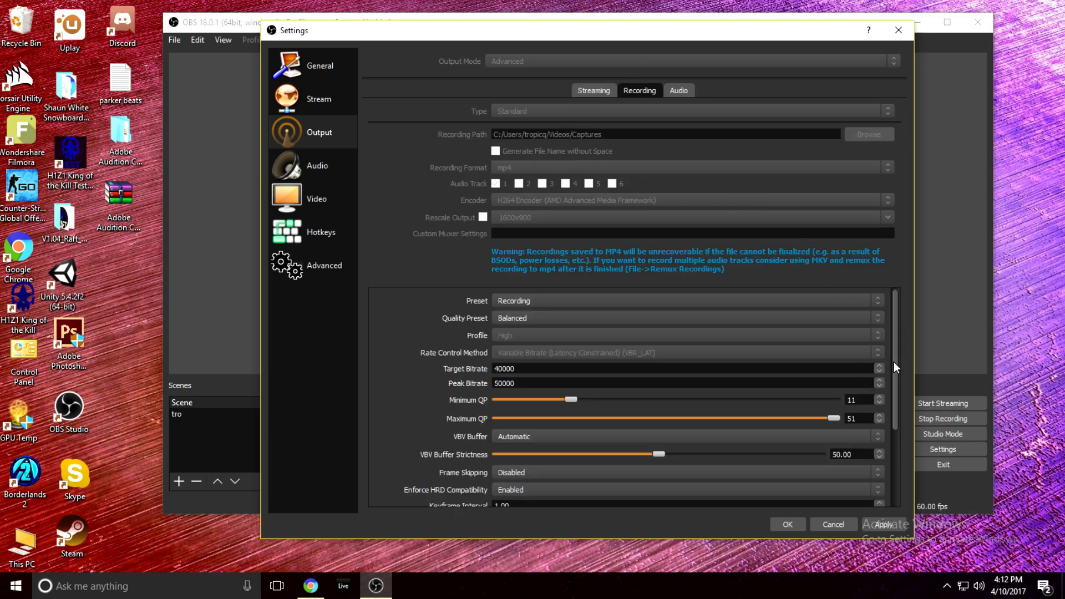
left_click_drag(895, 364, 901, 470)
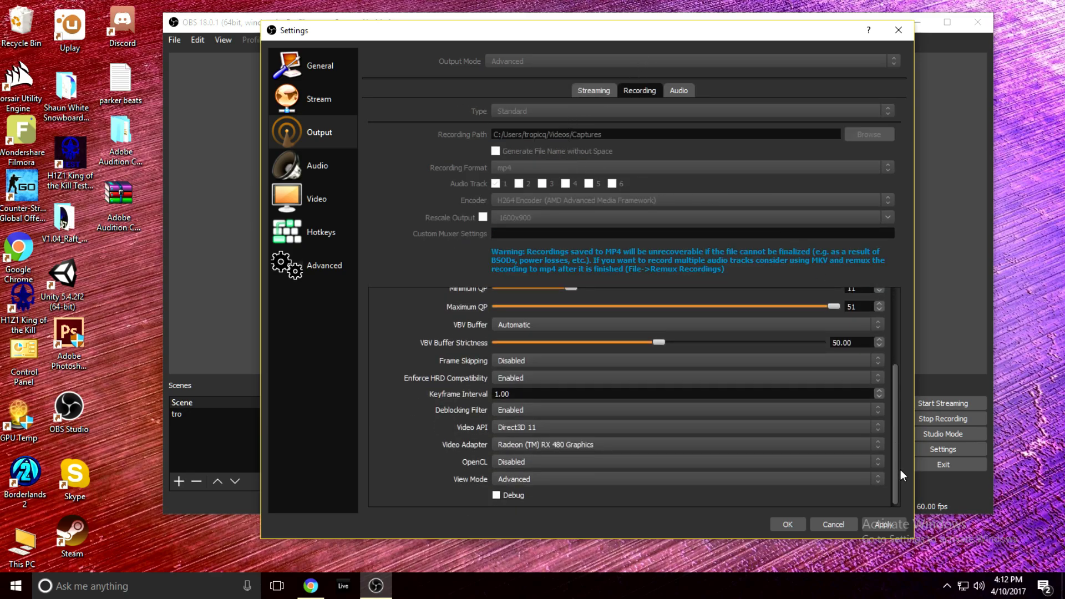
left_click(536, 476)
left_click(531, 490)
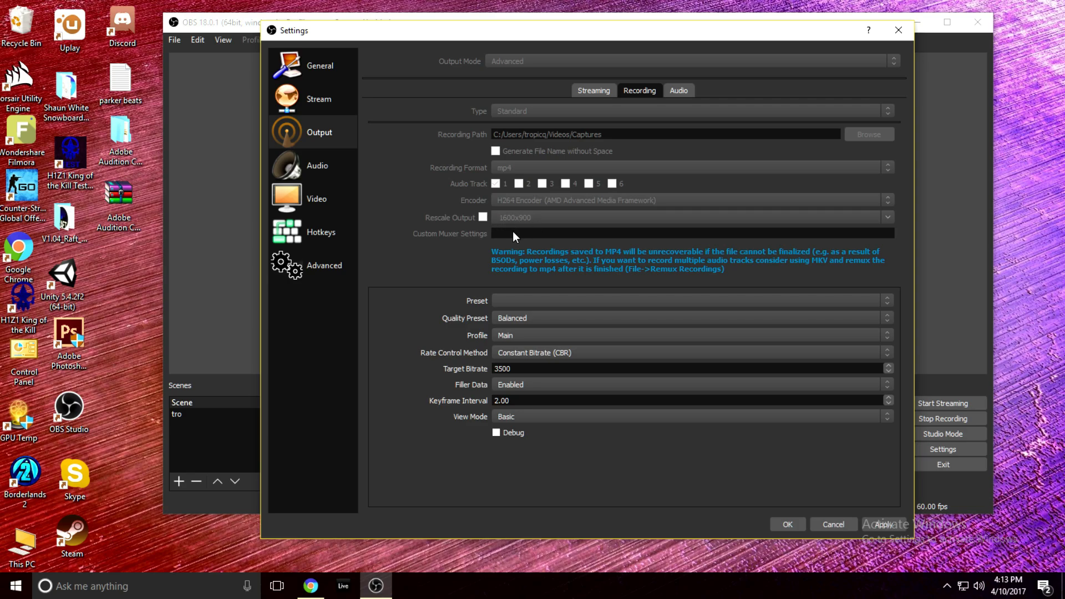
Check the Preset, Quality Preset, Profile and Rate Control lists, keeping Balanced, Main and CBR
left_click(510, 301)
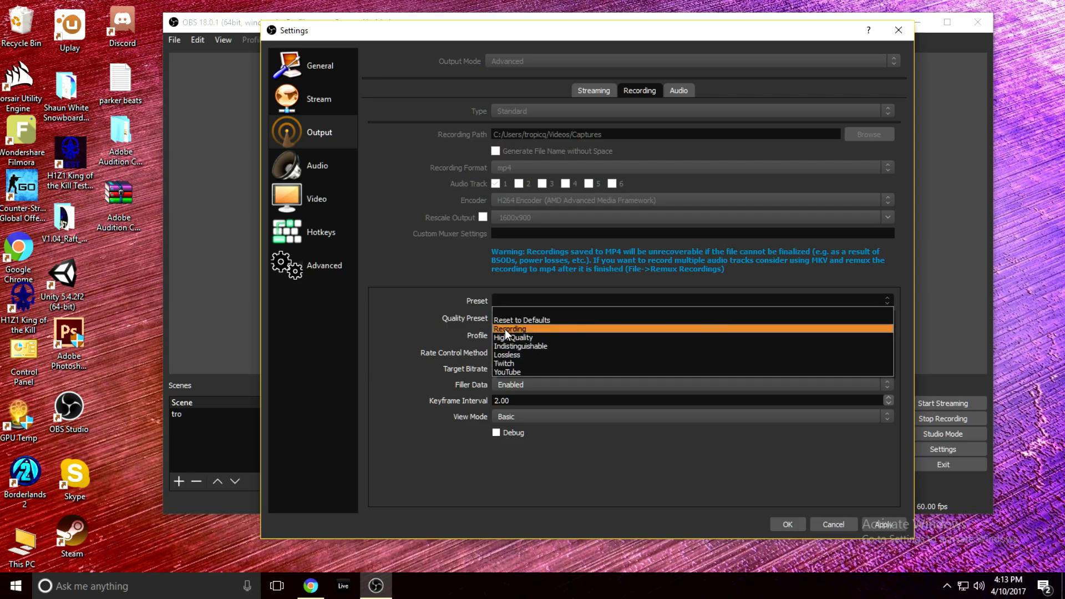
left_click(520, 312)
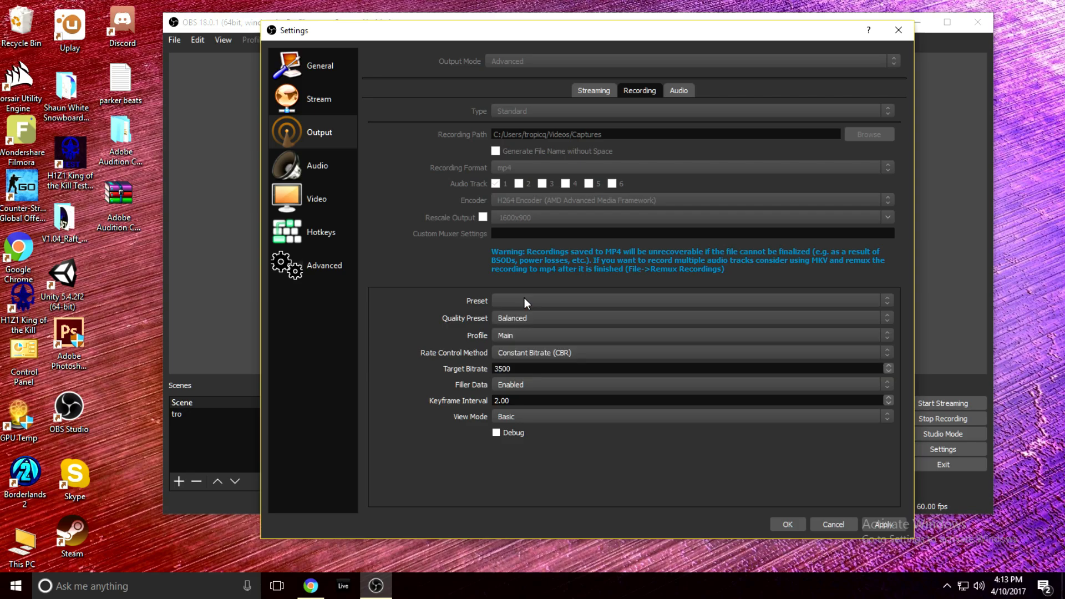
left_click(513, 316)
left_click(511, 317)
left_click(520, 333)
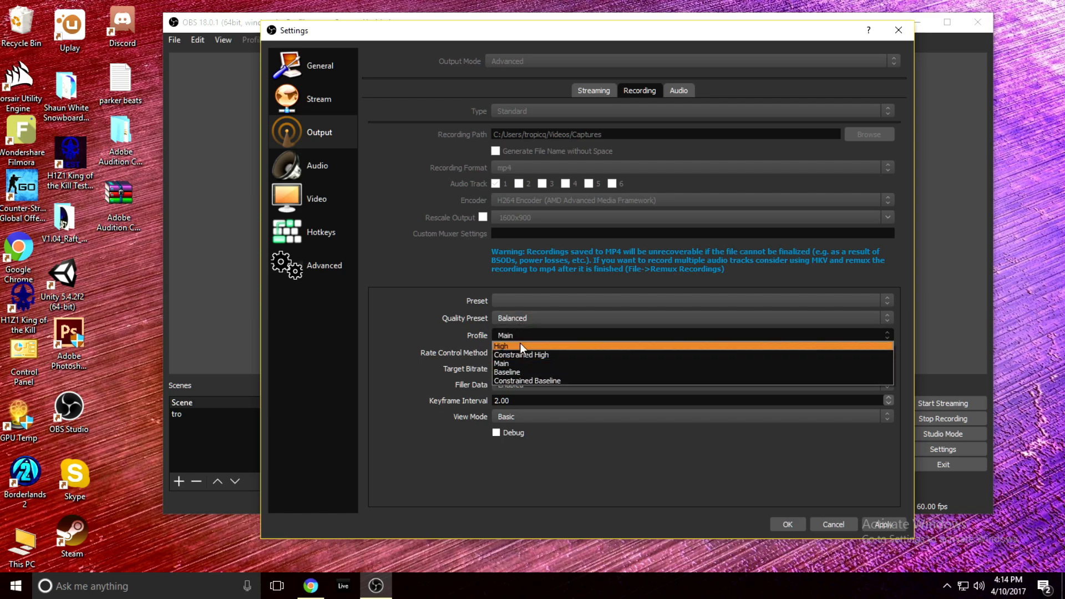
left_click(518, 363)
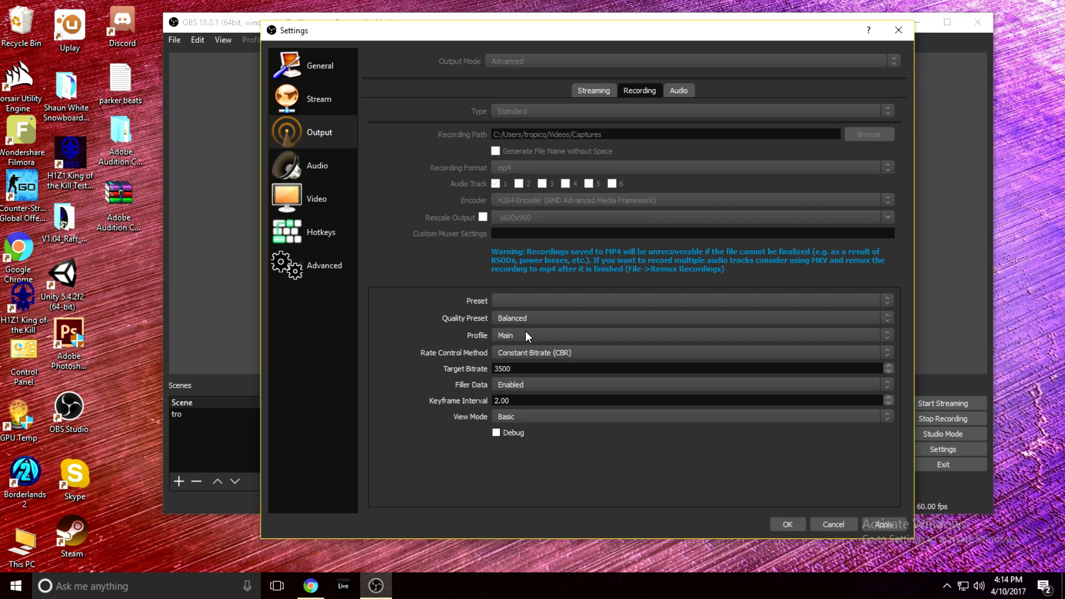
left_click(525, 331)
left_click(528, 347)
left_click(539, 352)
left_click(538, 350)
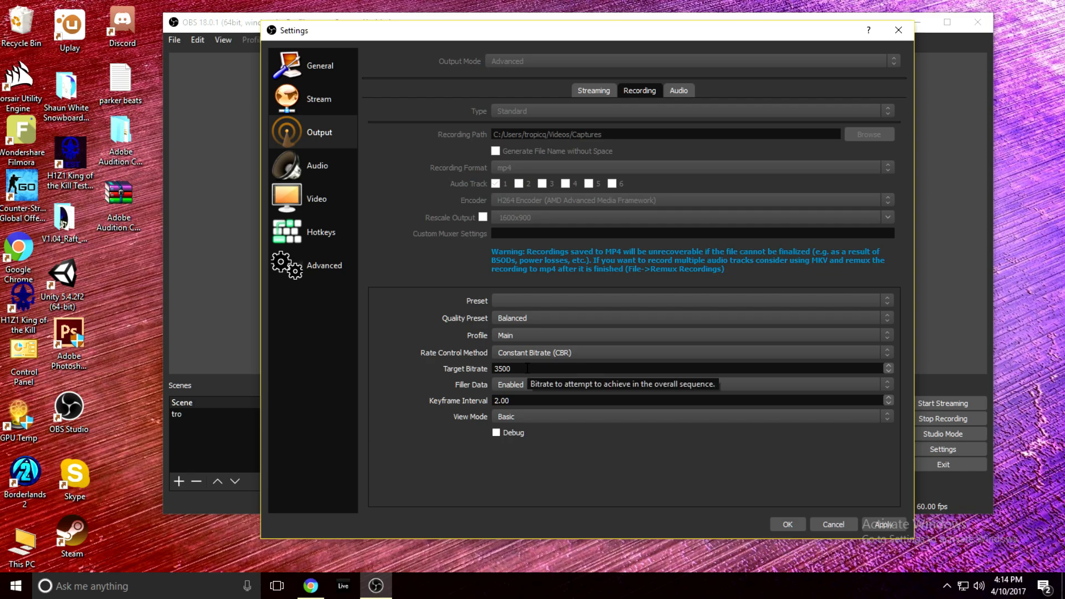
Apply the Recording encoder preset
left_click(536, 303)
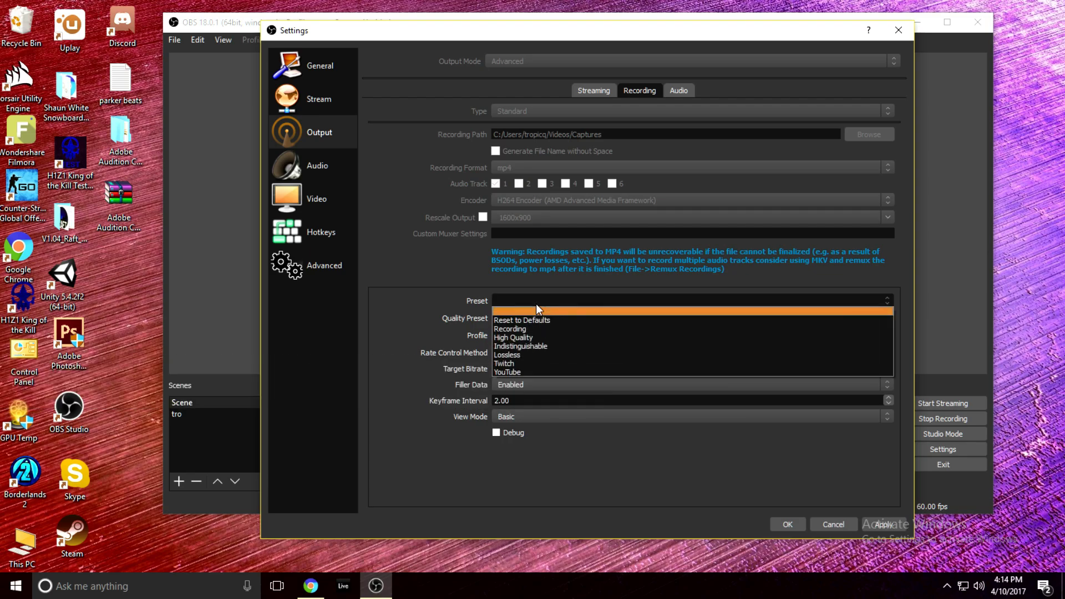
left_click(537, 300)
left_click(533, 302)
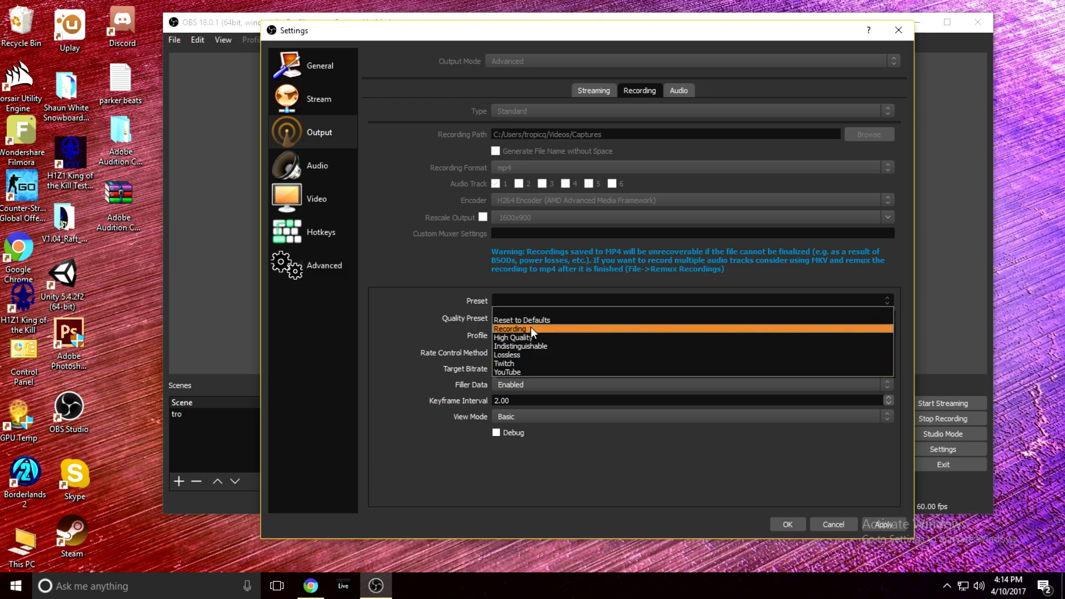
left_click(531, 327)
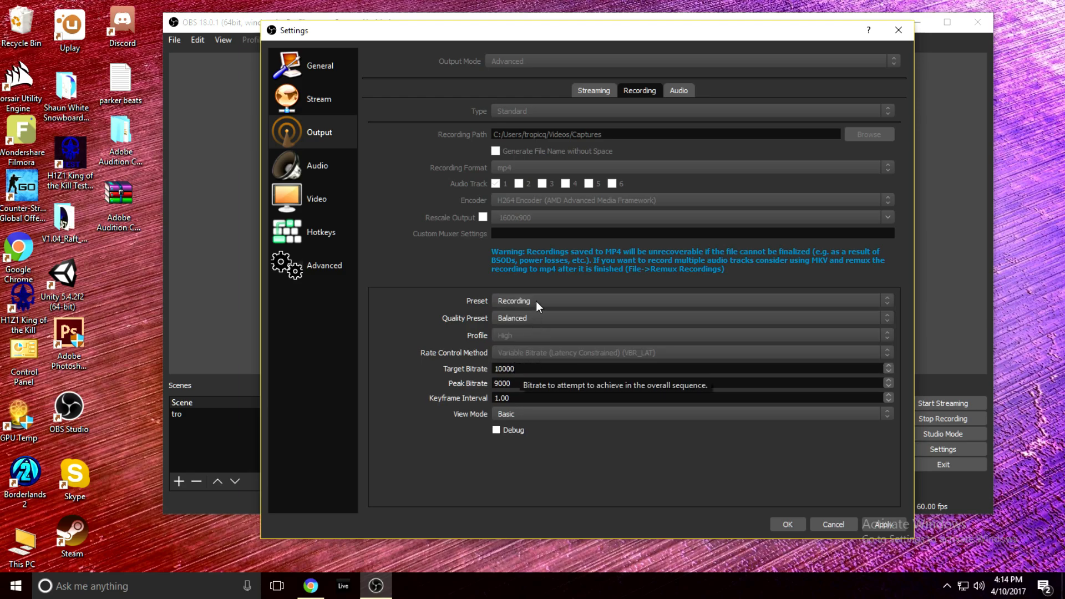
Keep Balanced quality and start editing the target and peak bitrate fields
left_click(536, 318)
left_click(535, 318)
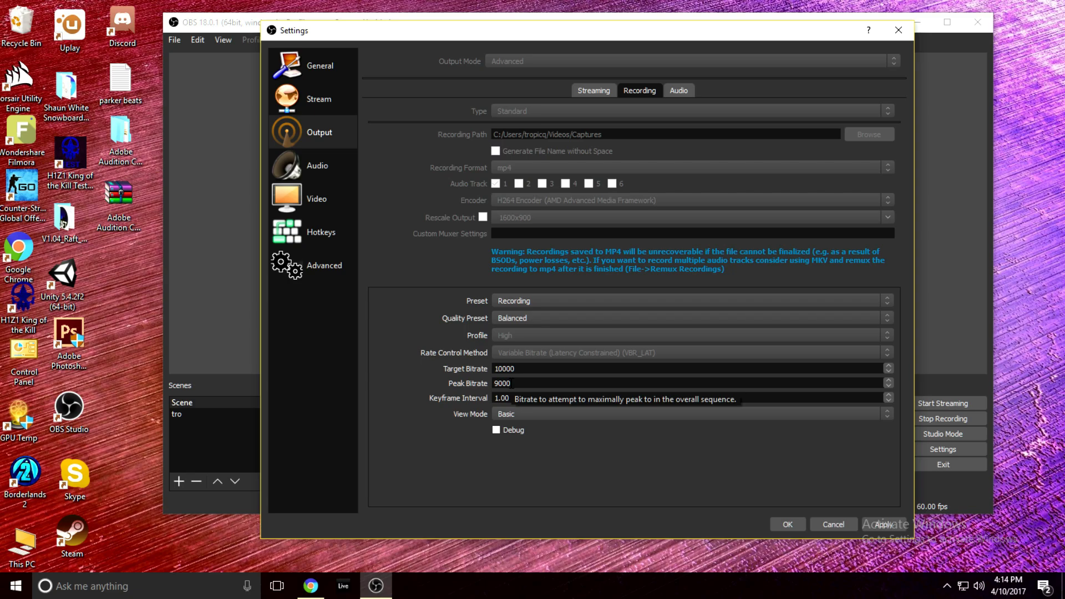
key("BackSpace")
key("BackSpace")
key("BackSpace")
key("BackSpace")
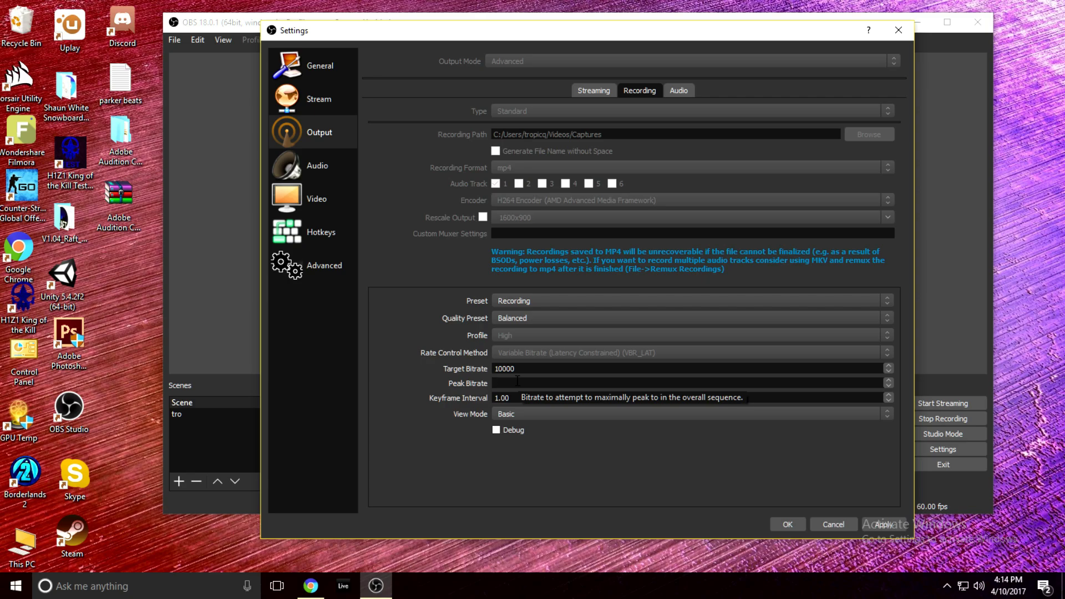
type("90")
left_click(528, 368)
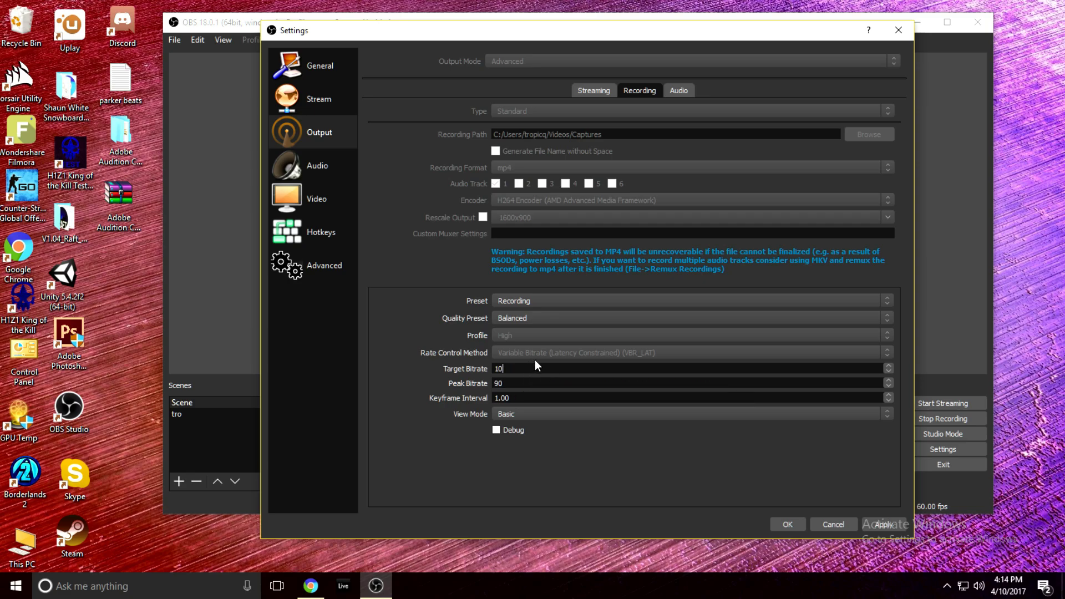
key("BackSpace")
key("BackSpace")
type("4")
key("BackSpace")
key("BackSpace")
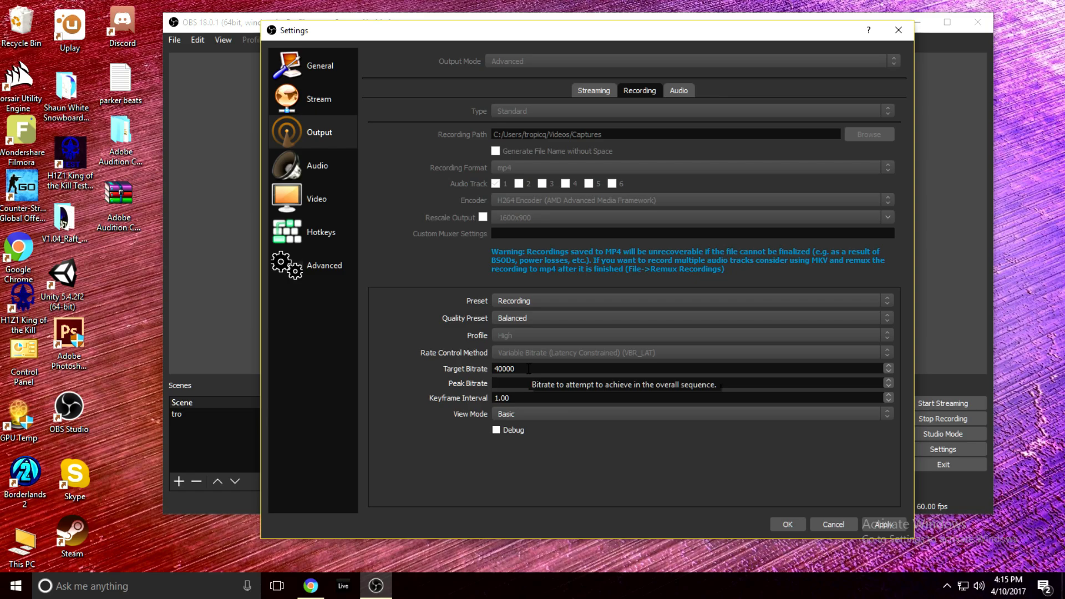
type("90")
left_click(498, 369)
key("BackSpace")
type("2")
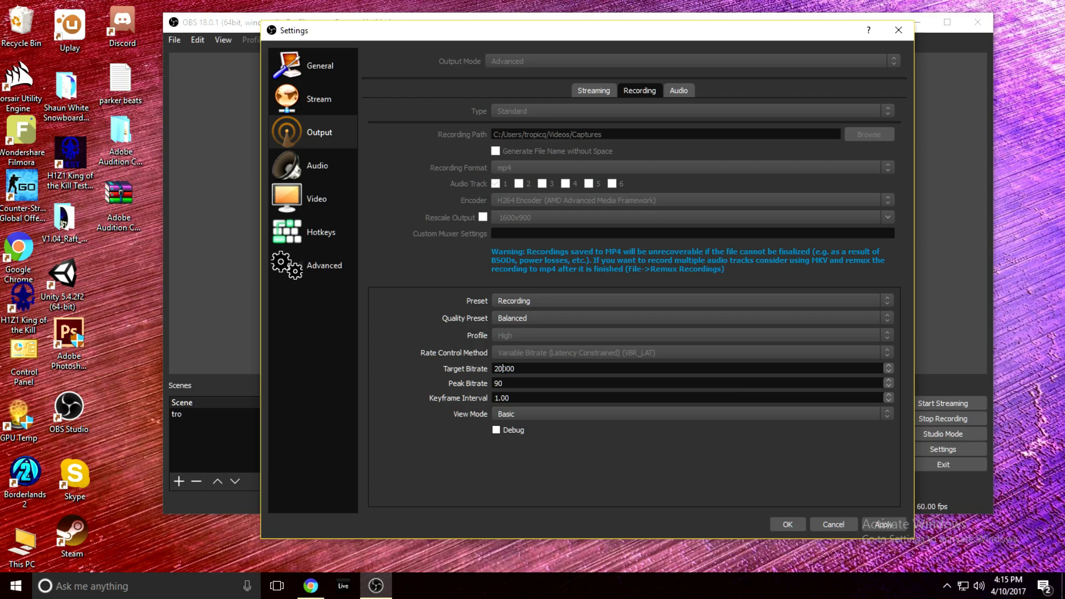
left_click(514, 383)
Set the target bitrate to 40000 and the peak bitrate to 60000
double_click(501, 369)
key("BackSpace")
type("40000")
left_click(503, 383)
key("BackSpace")
type("60000")
Open the encoder View Mode list
left_click(580, 411)
left_click(582, 413)
left_click(582, 411)
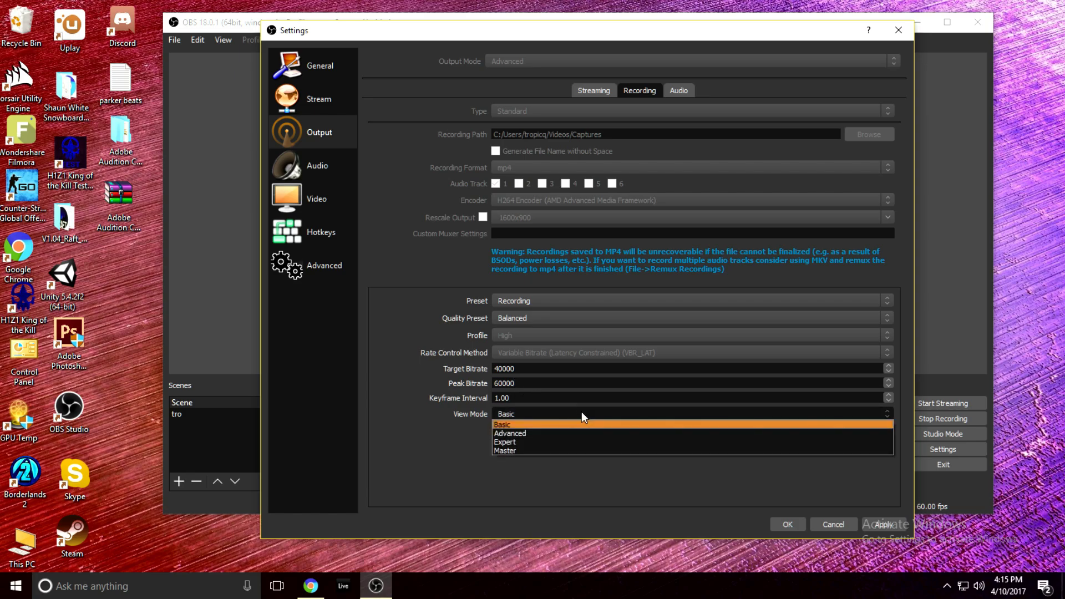
Switch View Mode to Advanced and review QP, VBV and the Radeon RX 480 adapter options
left_click(531, 434)
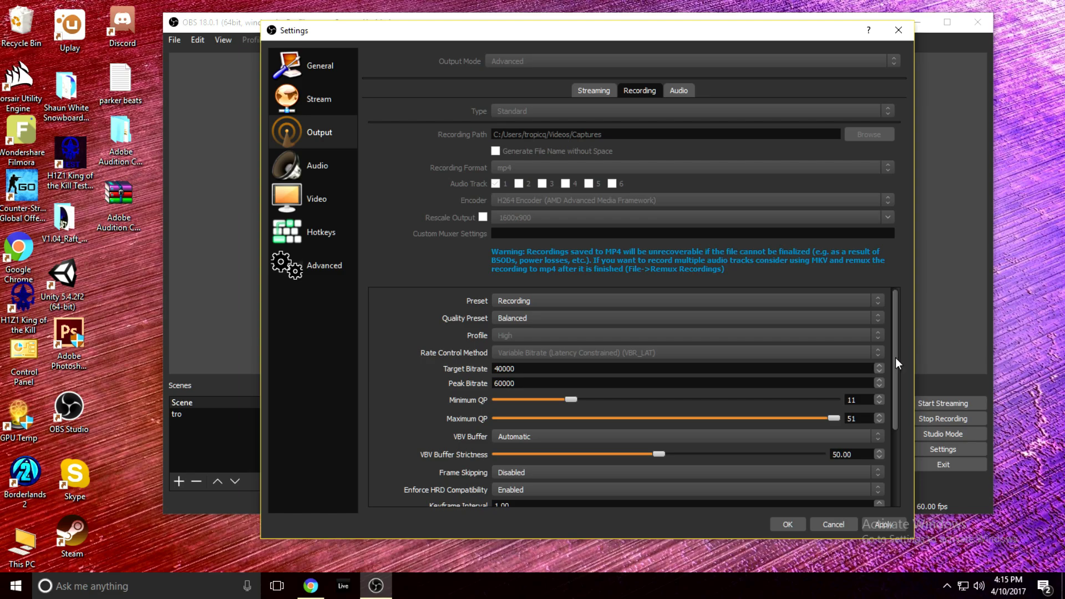
left_click_drag(898, 356, 906, 386)
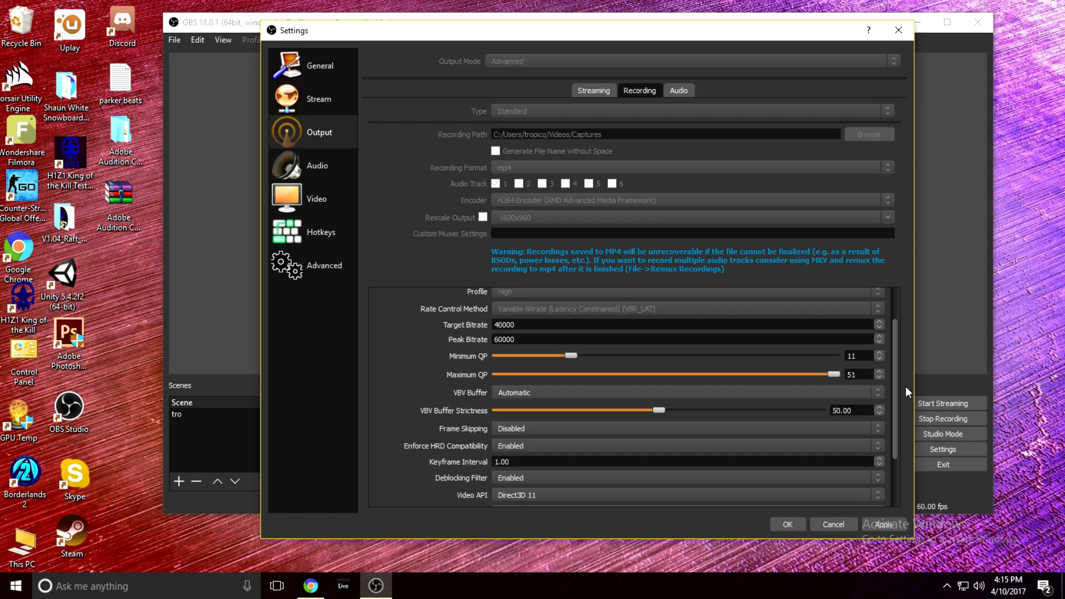
left_click_drag(906, 387, 905, 431)
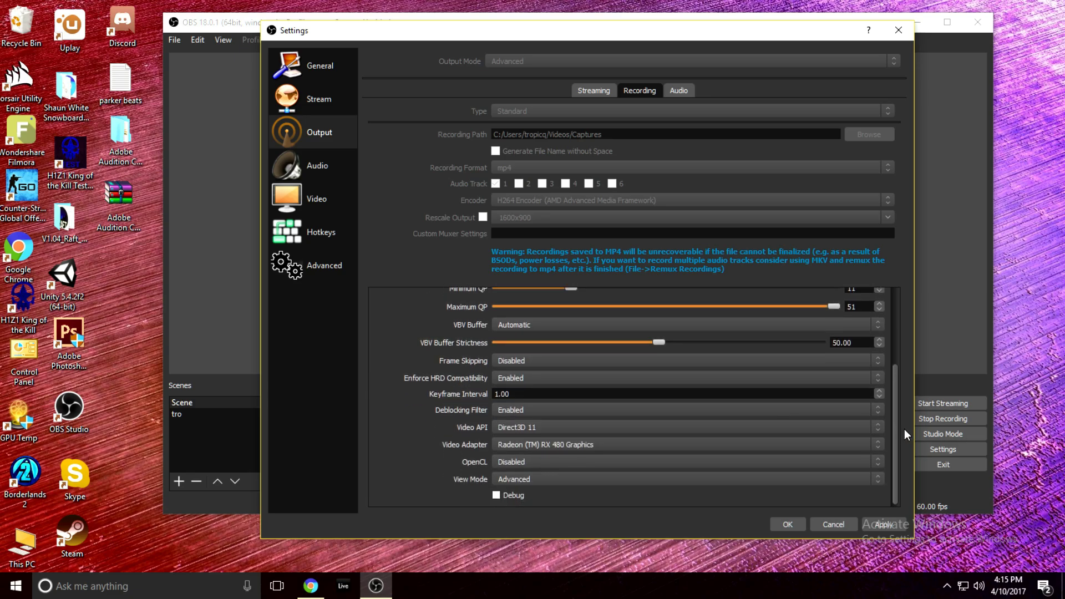
left_click(508, 444)
left_click(508, 450)
left_click_drag(895, 423, 898, 315)
Save the settings, reopen Settings, and view the Output audio track bitrates
left_click(801, 524)
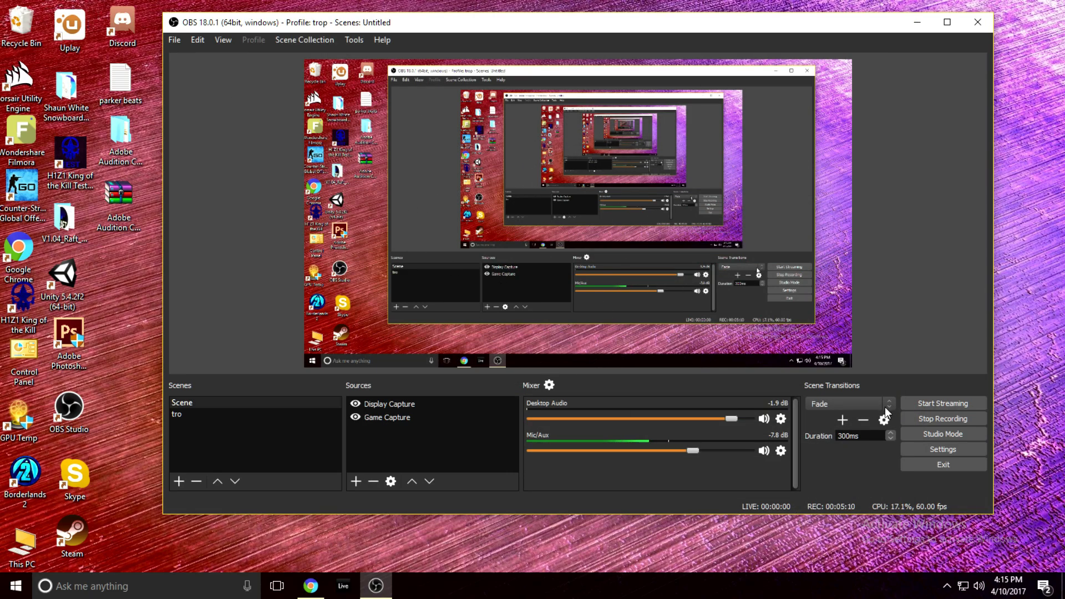
left_click(943, 448)
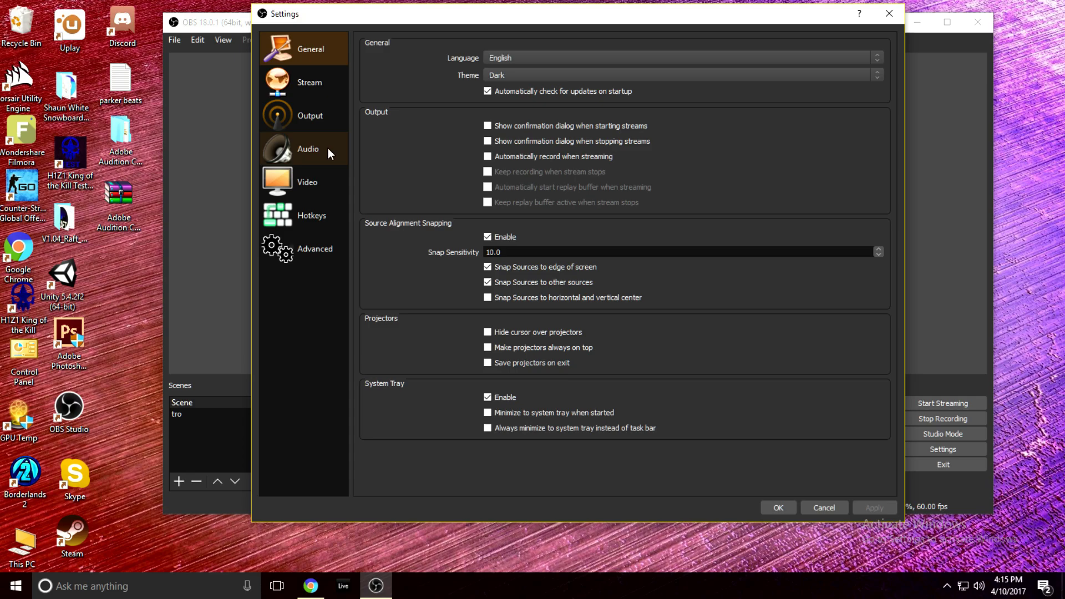
left_click(302, 146)
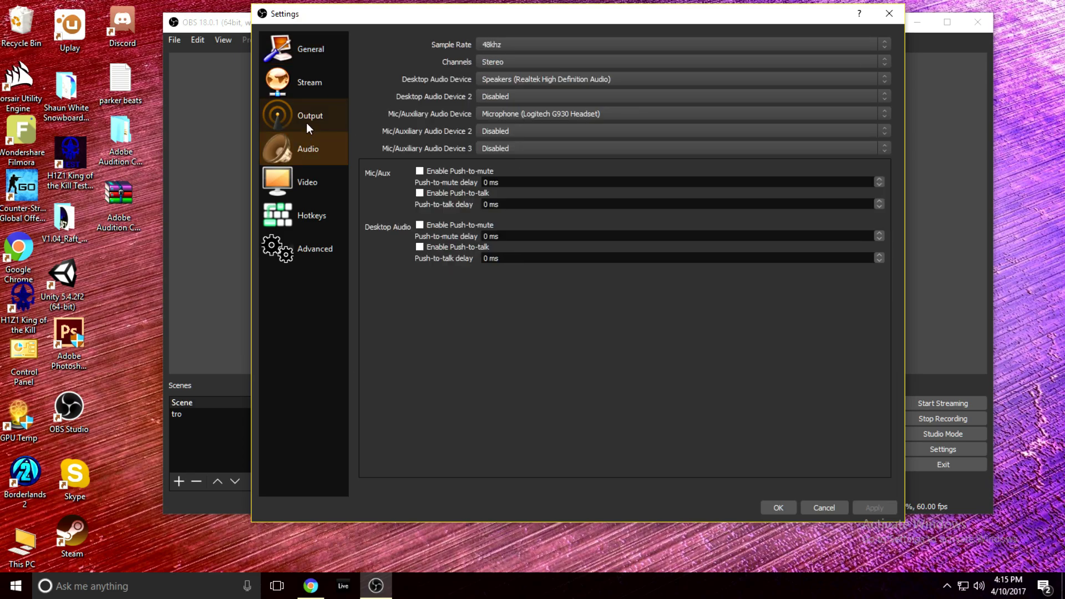
left_click(306, 117)
left_click(663, 73)
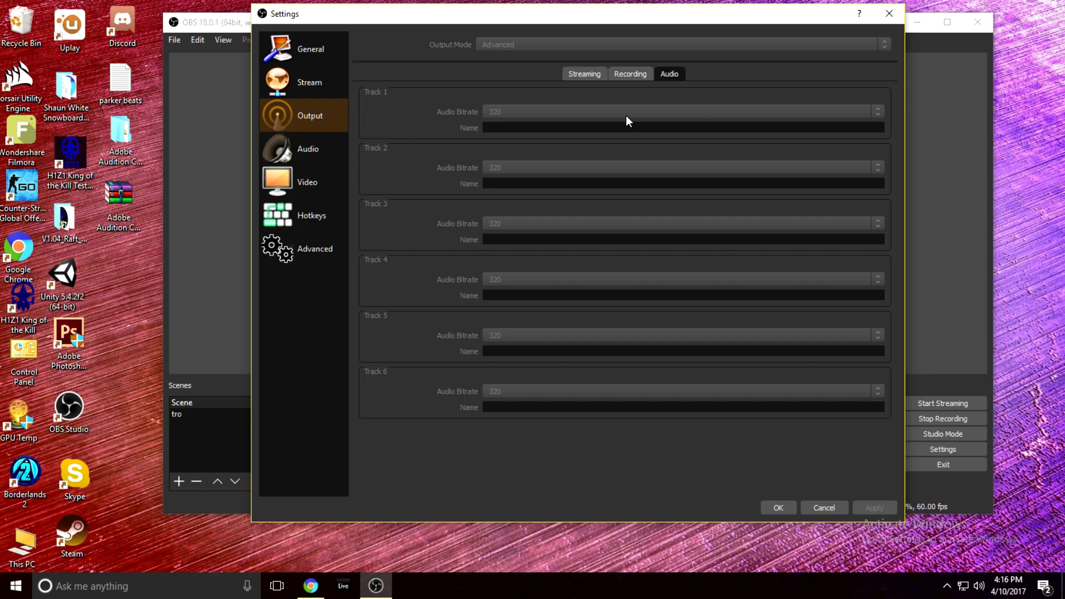
Confirm the Audio page sample rate stays at 48khz
left_click(315, 149)
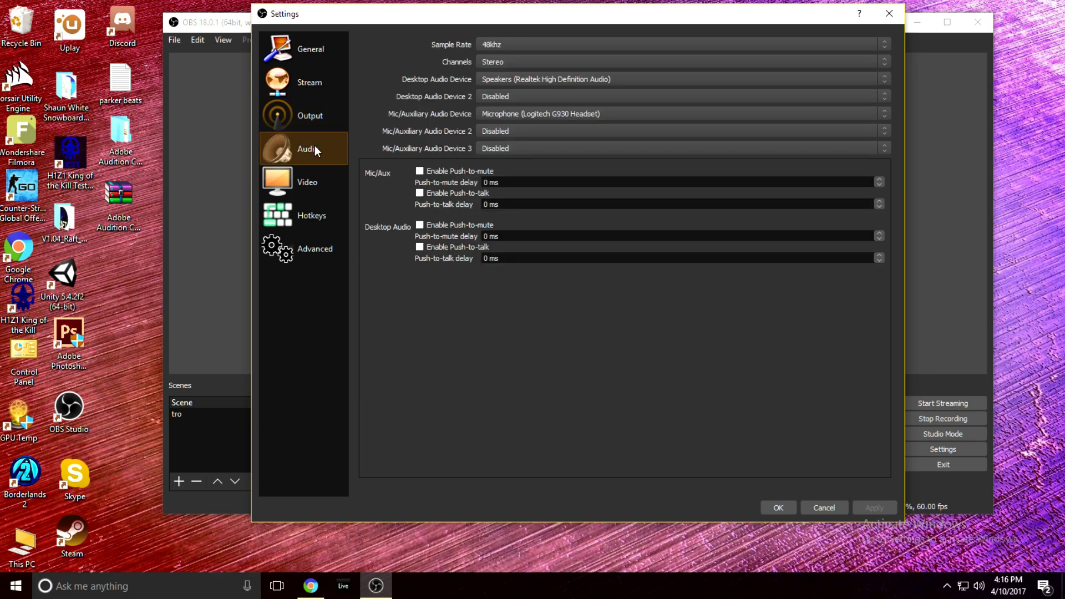
left_click(636, 46)
left_click(634, 46)
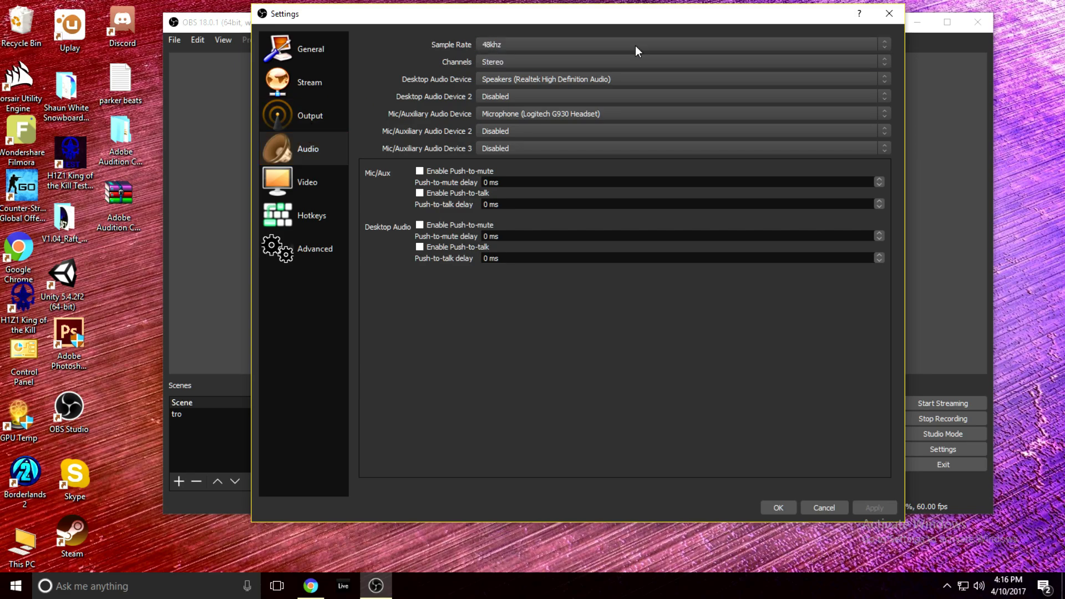
Open Windows Sound and check the headset microphone's levels and default format, then close it
left_click(173, 592)
type("sound")
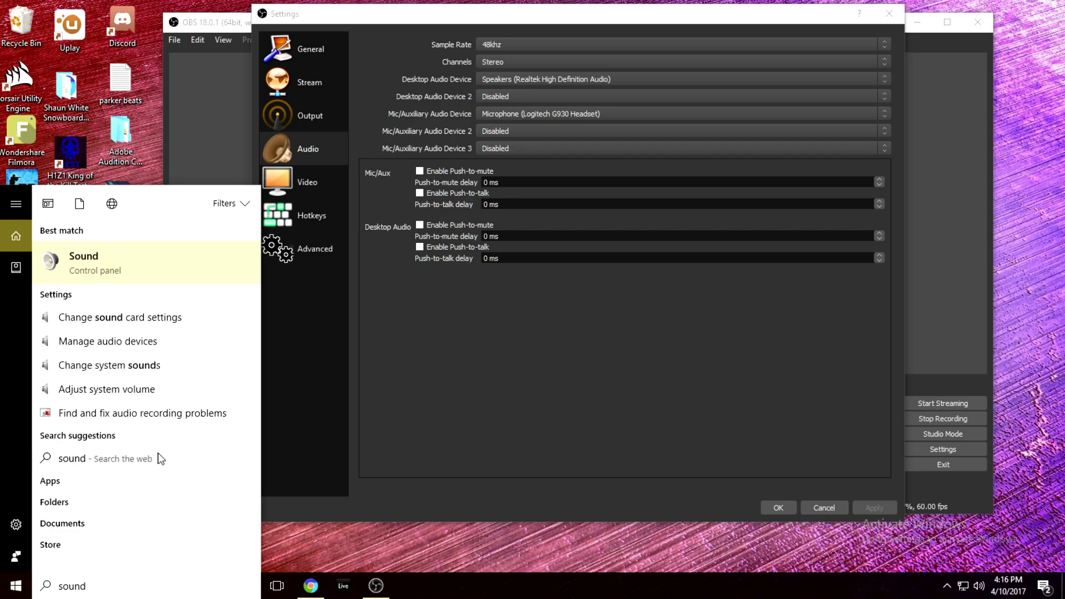
key("Escape")
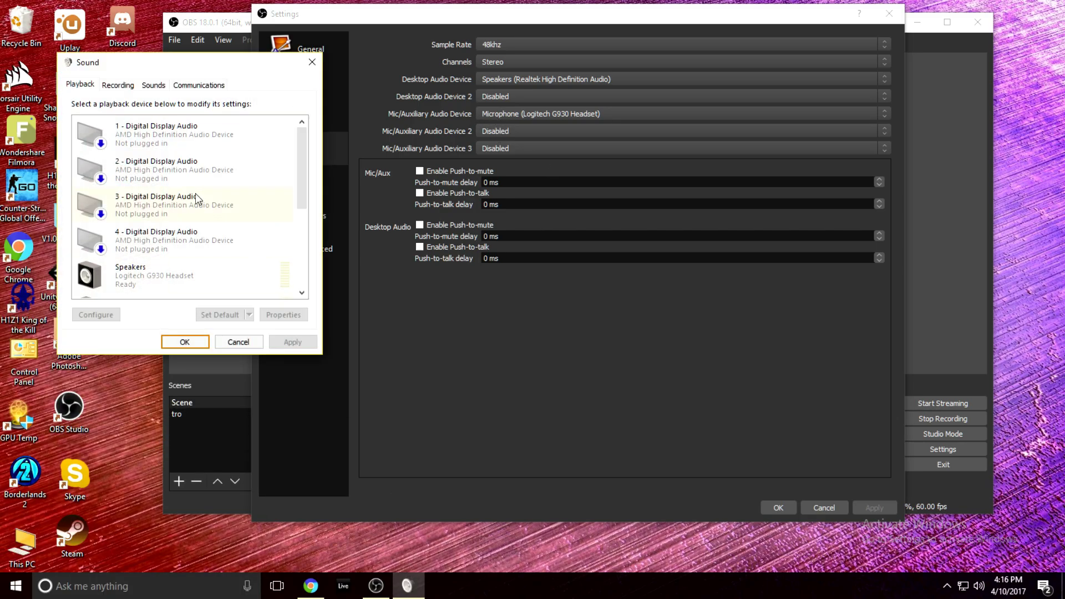
left_click(124, 87)
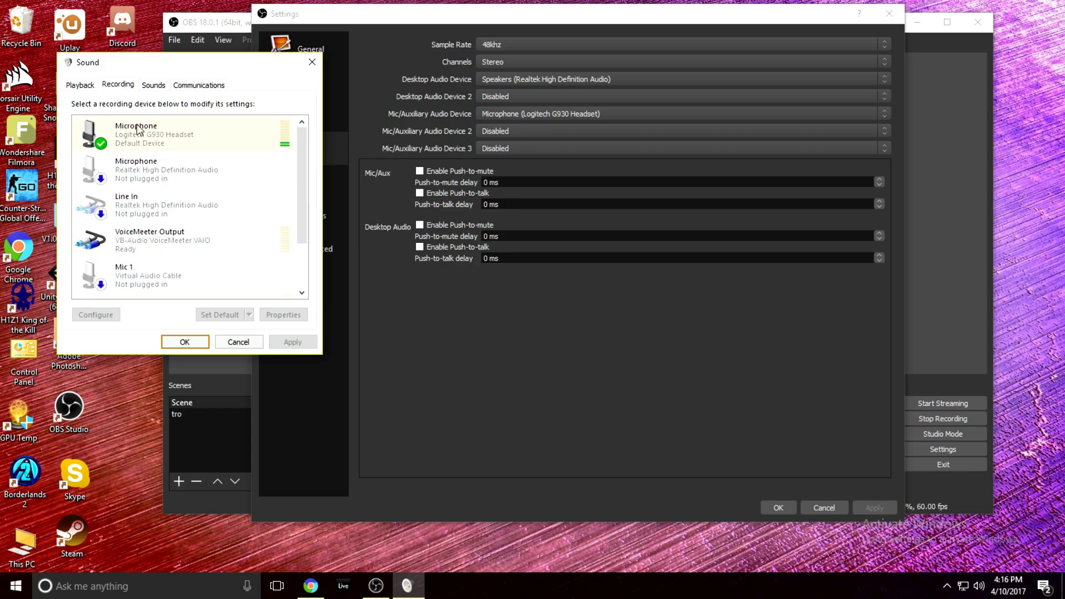
left_click(283, 315)
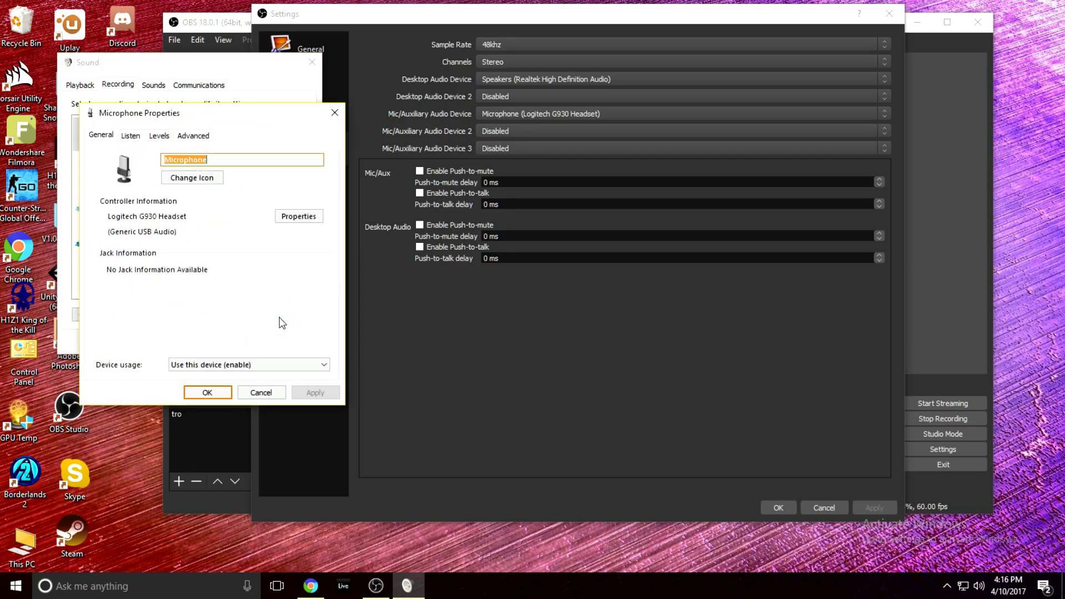
left_click(159, 137)
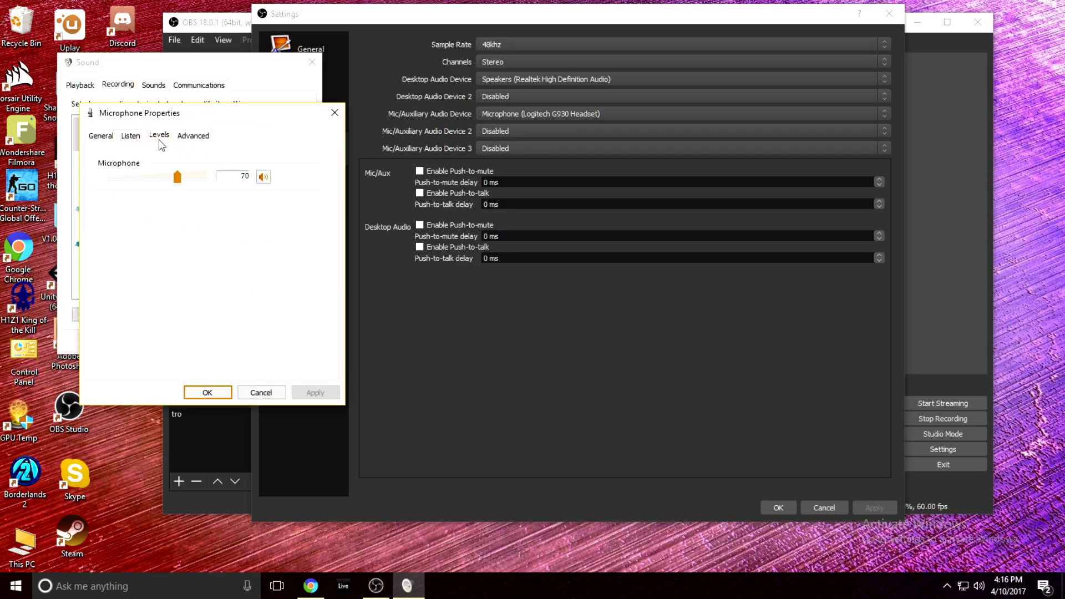
left_click(193, 137)
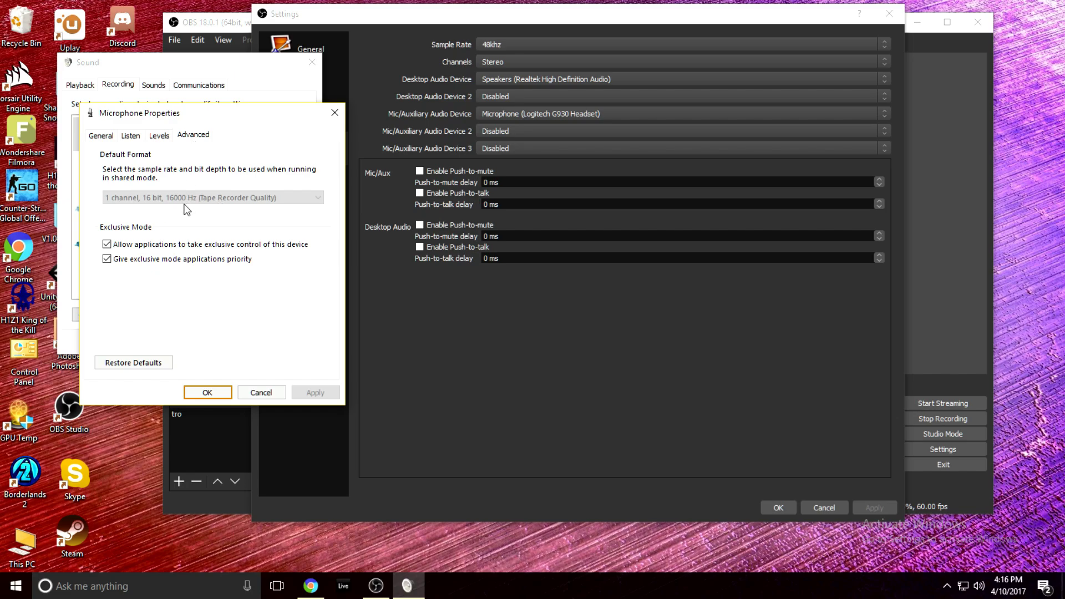
left_click(218, 390)
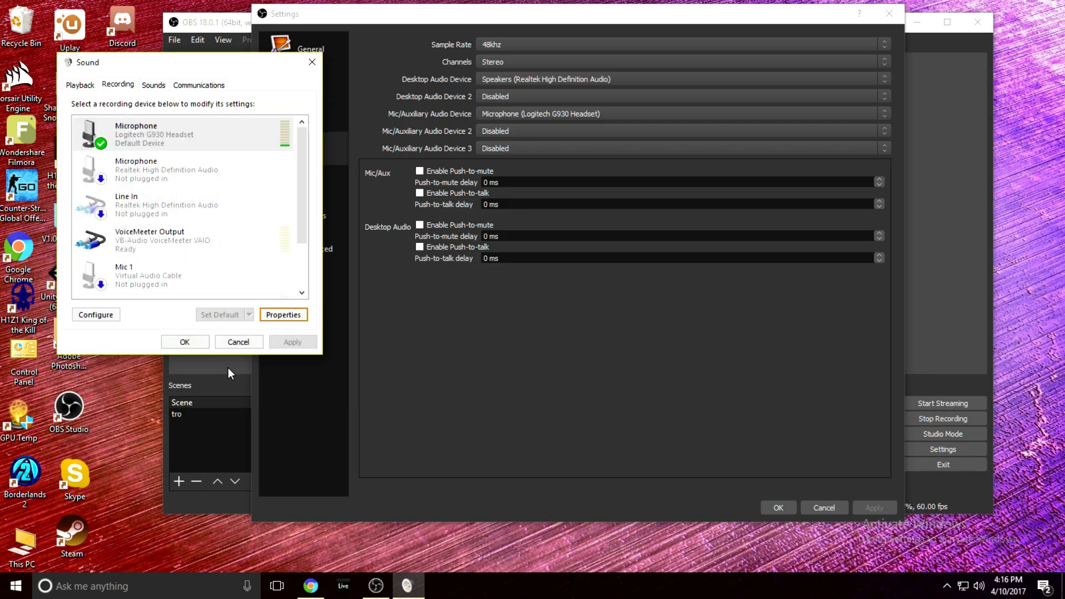
Confirm 48khz sample rate, Stereo channels and Realtek speakers as desktop audio, then view Video settings
left_click(247, 340)
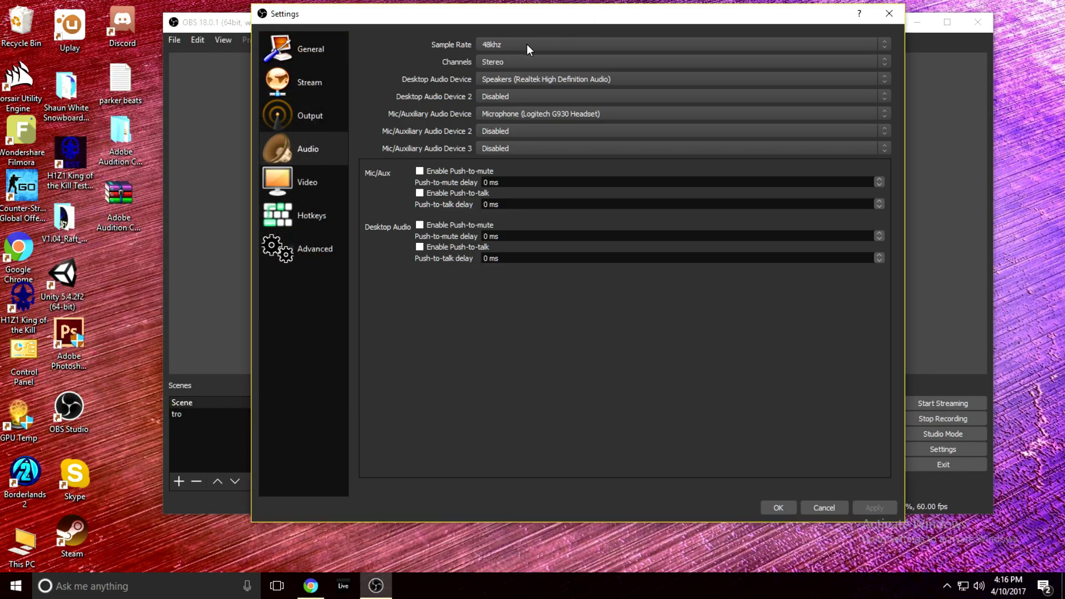
left_click(527, 44)
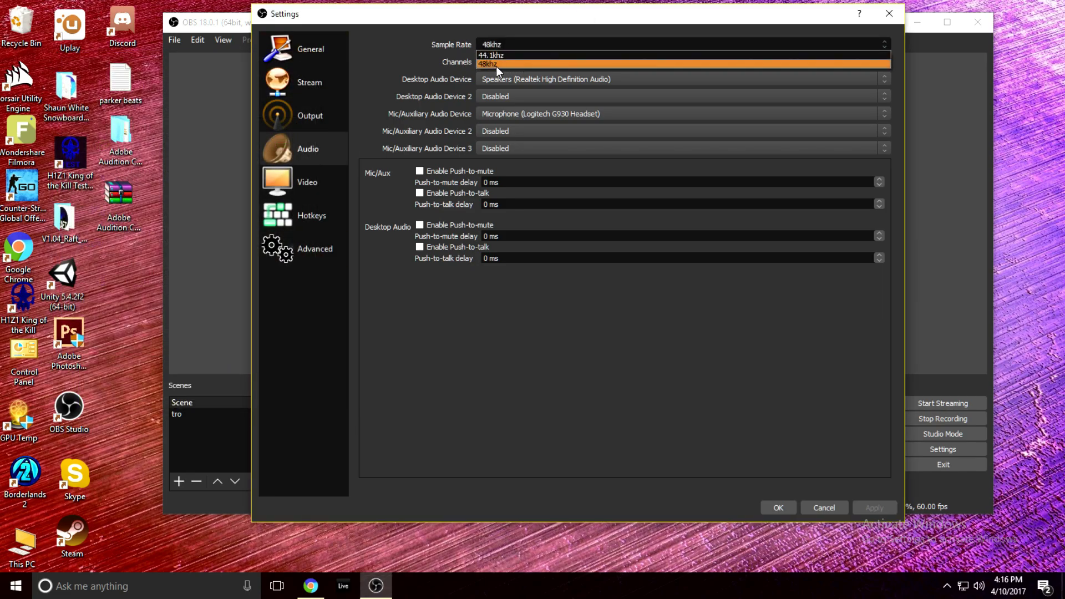
left_click(497, 63)
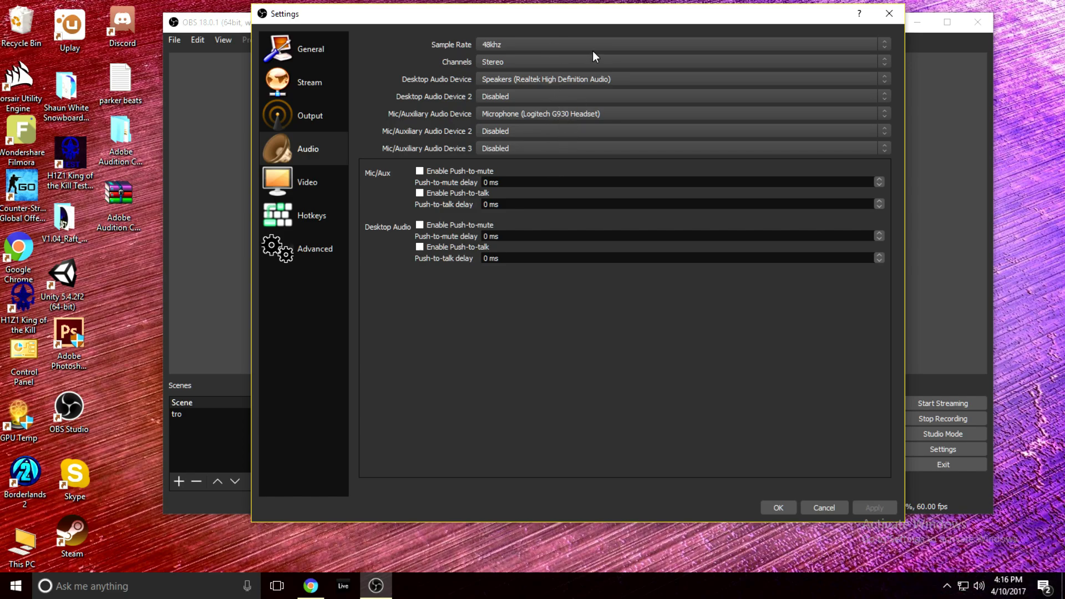
left_click(577, 63)
left_click(576, 63)
left_click(583, 81)
left_click(583, 81)
left_click(332, 186)
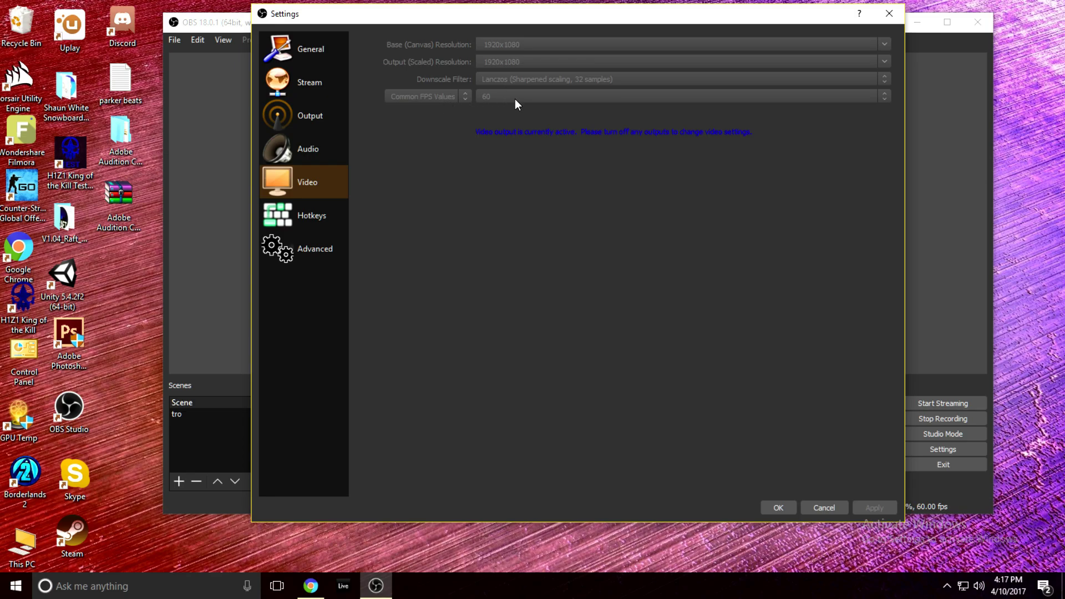
Visit Hotkeys, then confirm Advanced process priority stays Above Normal
left_click(336, 216)
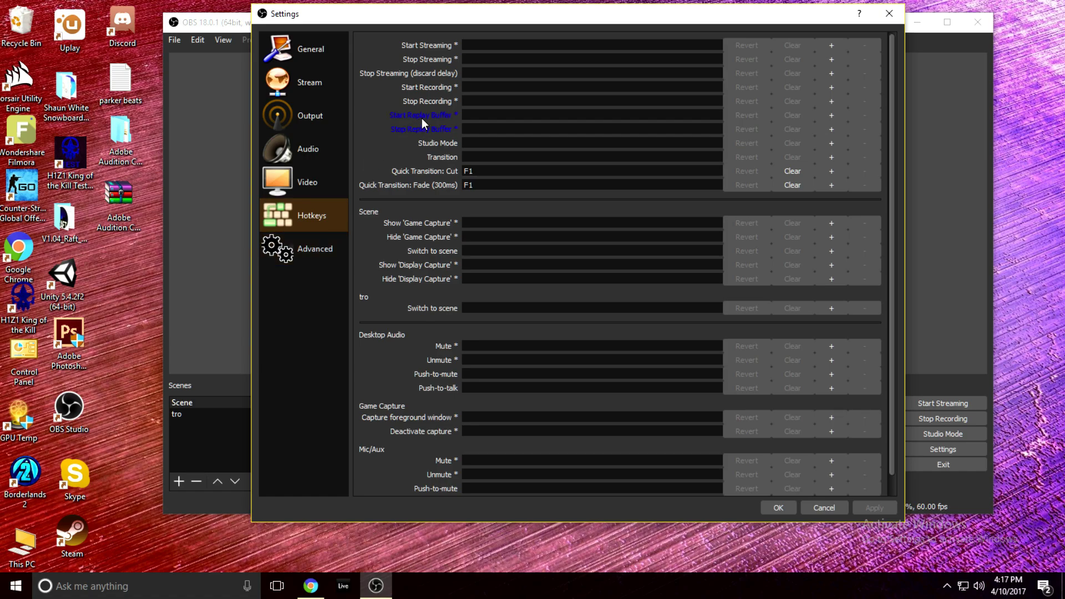
left_click(317, 246)
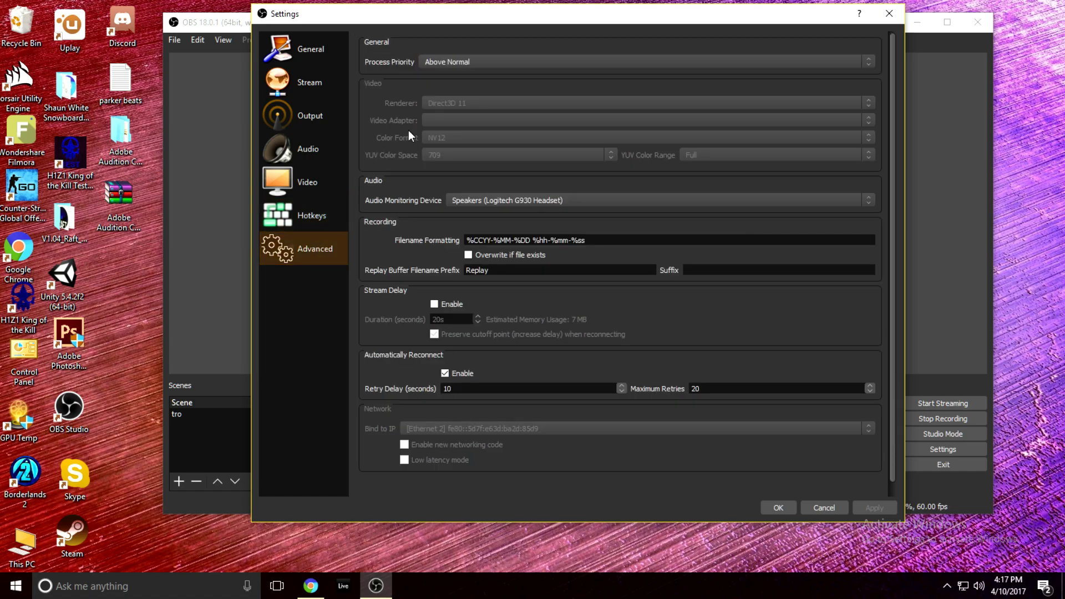
left_click(482, 56)
left_click(482, 63)
left_click(467, 64)
left_click(476, 60)
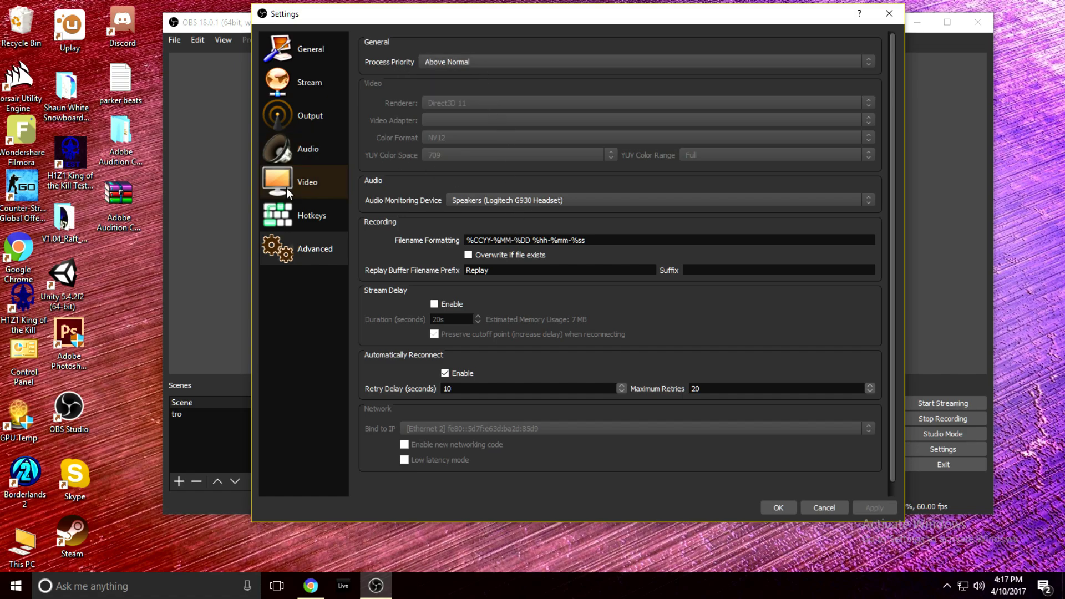
left_click(453, 60)
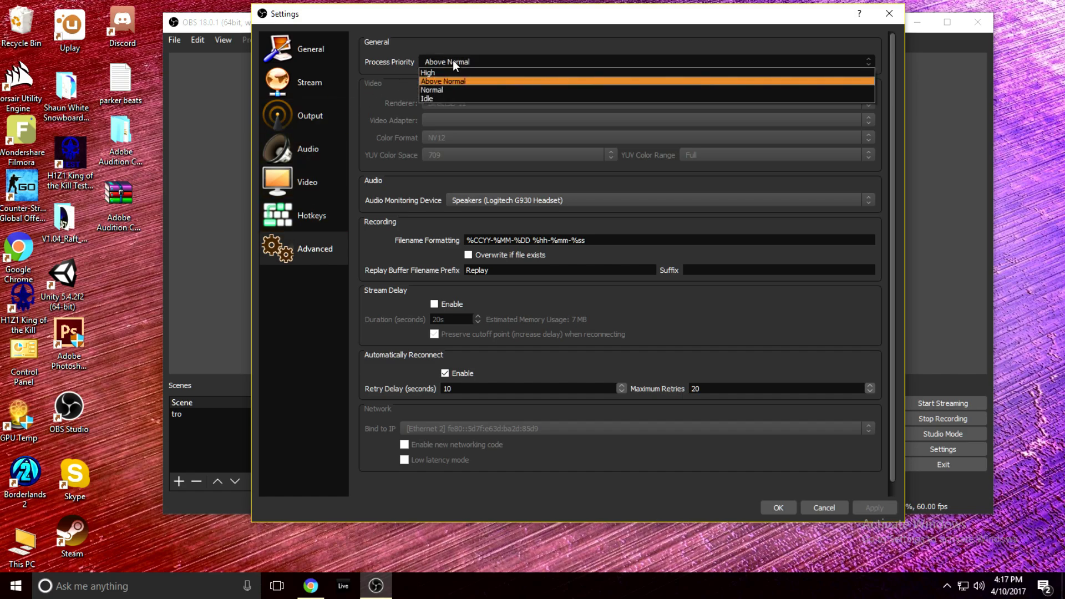
left_click(453, 60)
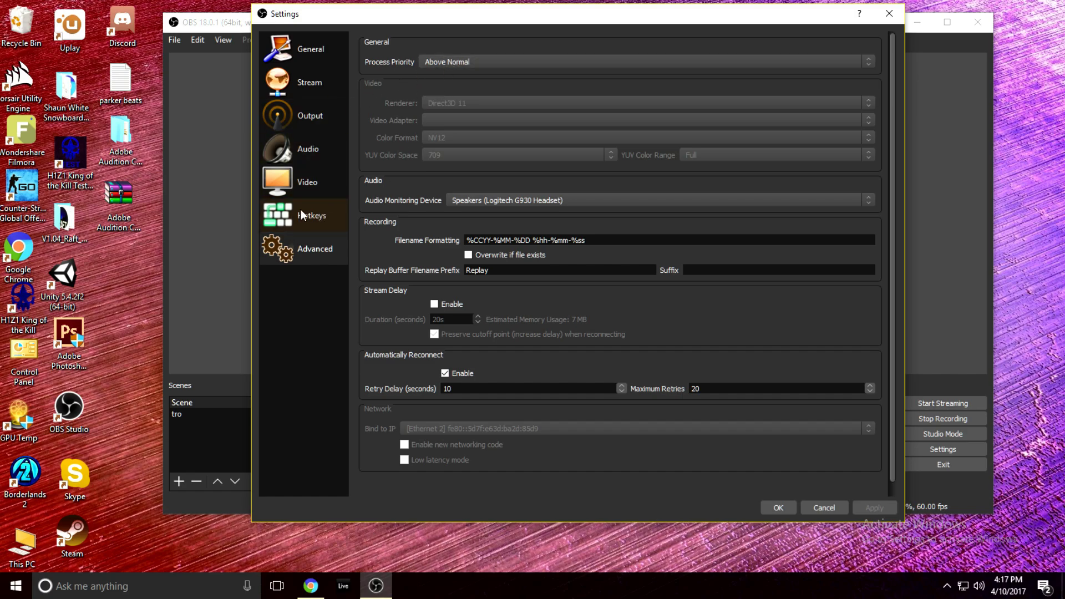
Step through the Video, Audio and Output pages back to General
left_click(299, 186)
left_click(303, 148)
left_click(305, 114)
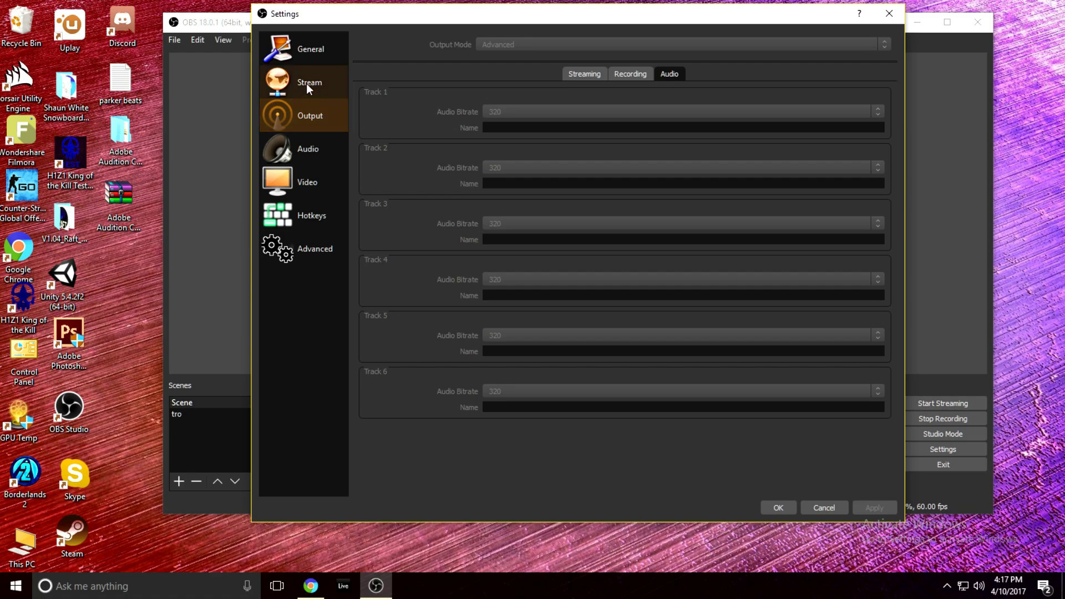
left_click(311, 47)
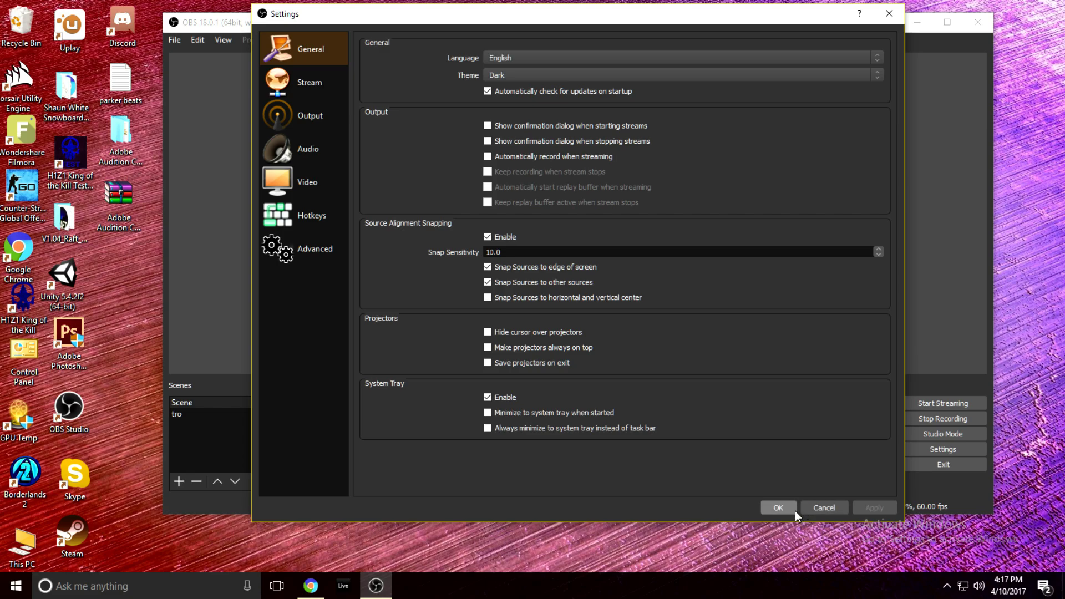
Browse the Stream, Output, Audio and General settings pages, ending on Output
left_click(289, 87)
left_click(300, 116)
left_click(309, 141)
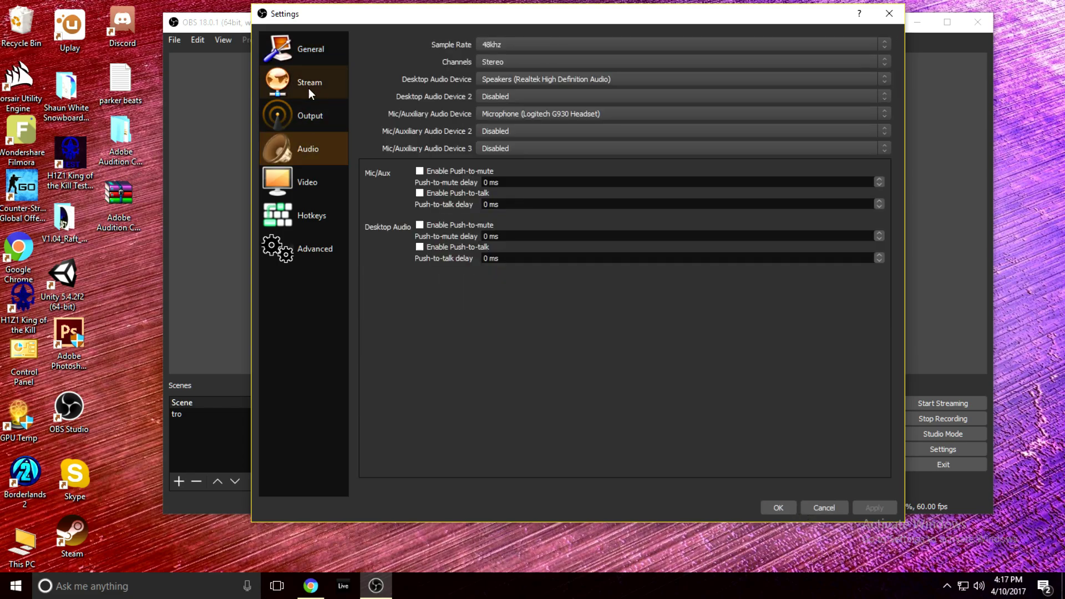
left_click(310, 78)
left_click(308, 59)
left_click(309, 83)
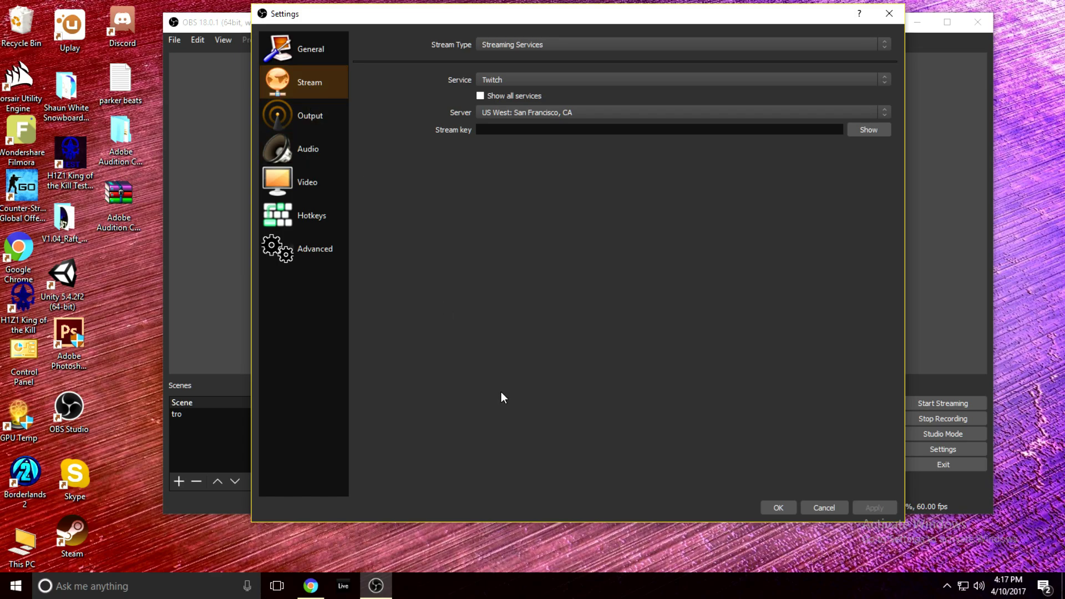
left_click(282, 152)
left_click(293, 124)
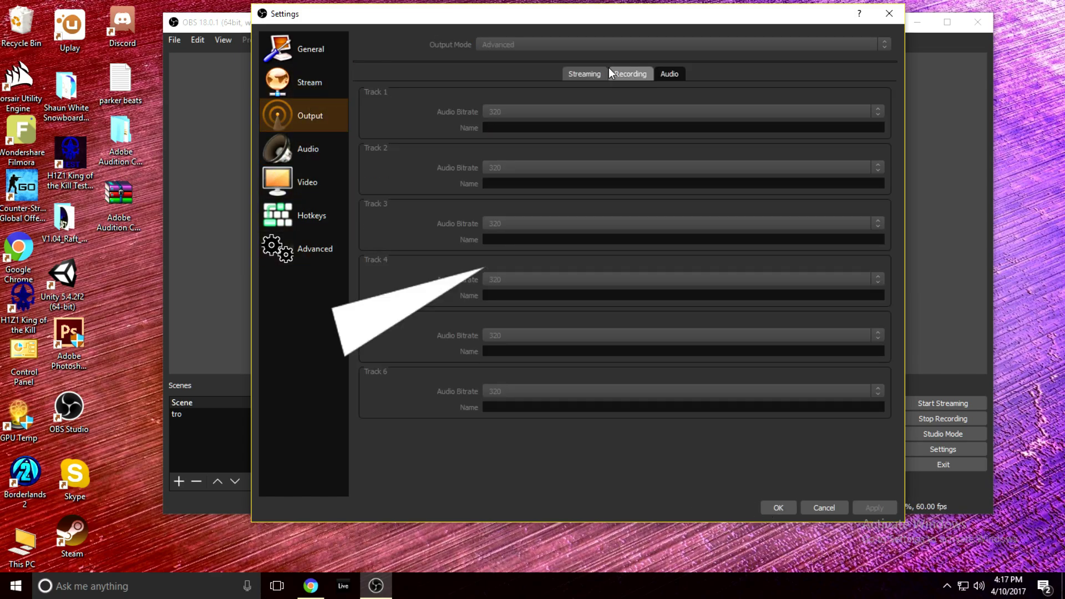
Set the Recording encoder view mode to Expert, then cancel Settings without saving
left_click(630, 75)
scroll(892, 366, "down", 3)
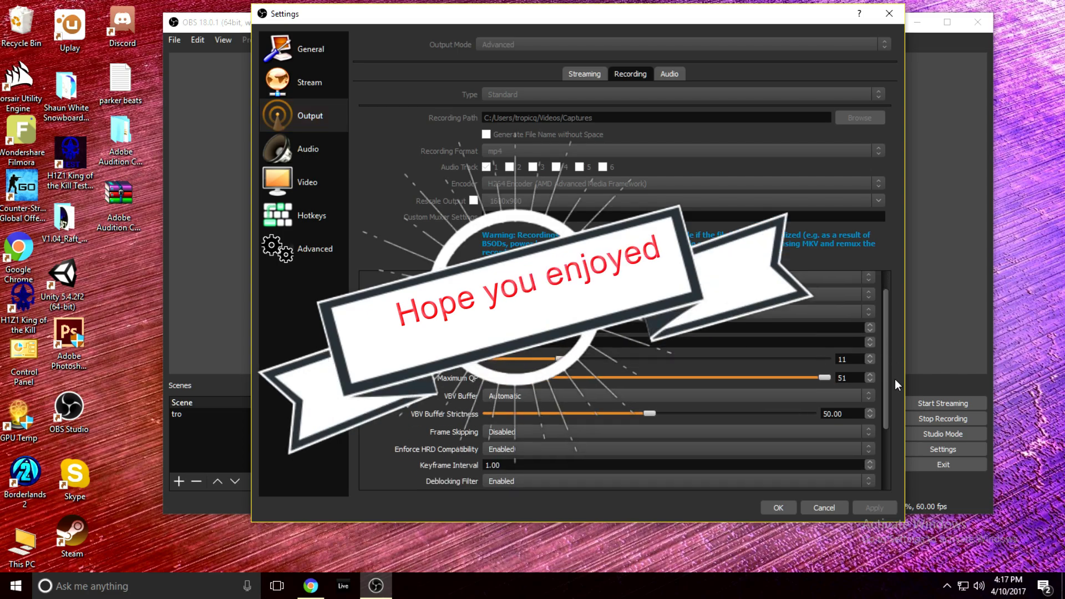
scroll(892, 411, "down", 2)
left_click(531, 464)
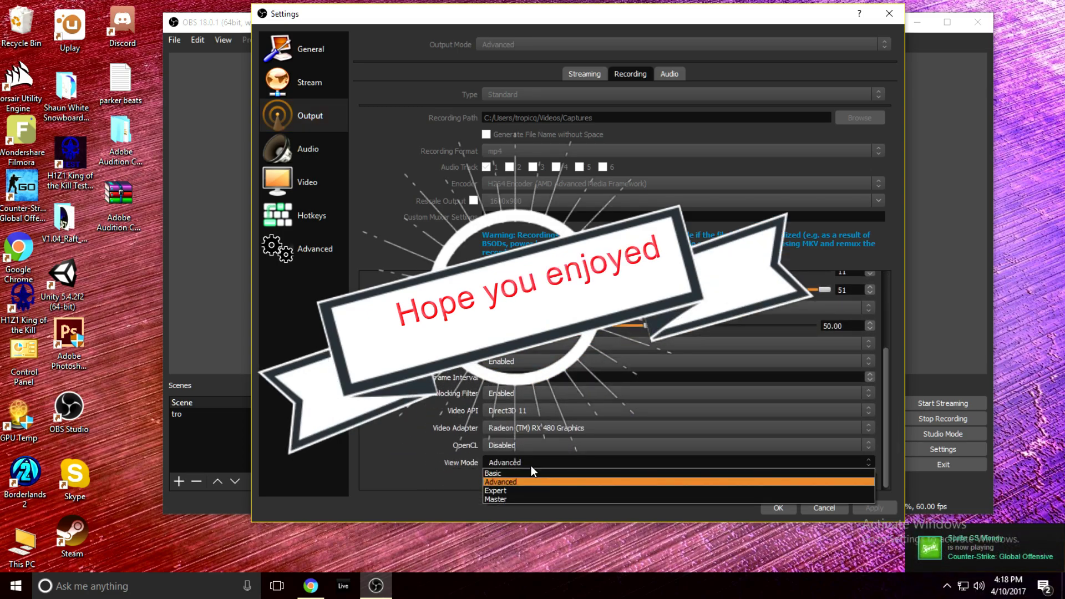
left_click(522, 502)
left_click_drag(891, 341, 886, 303)
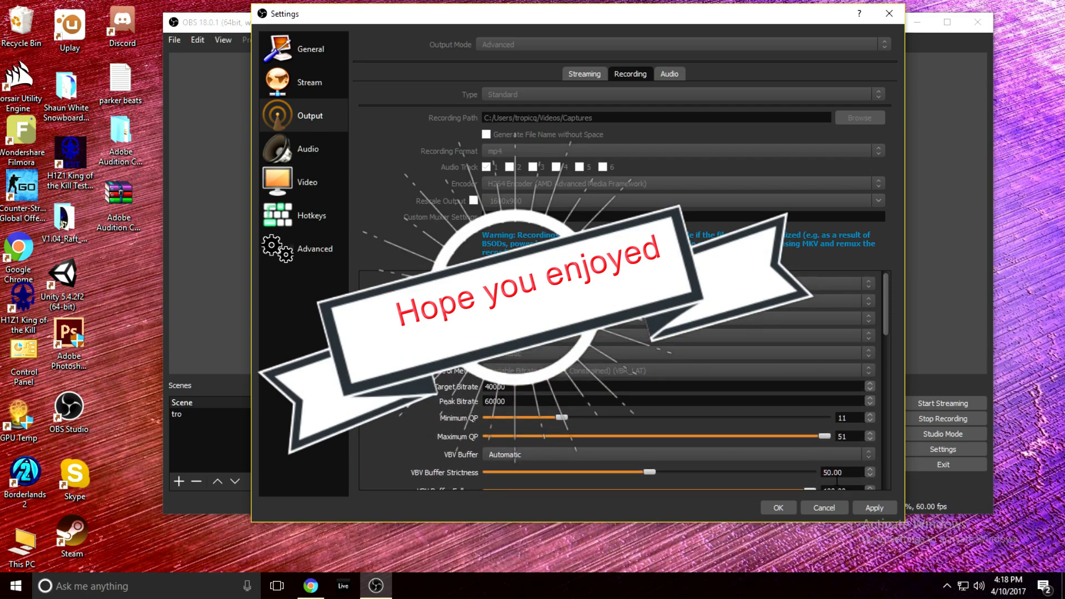
left_click(818, 510)
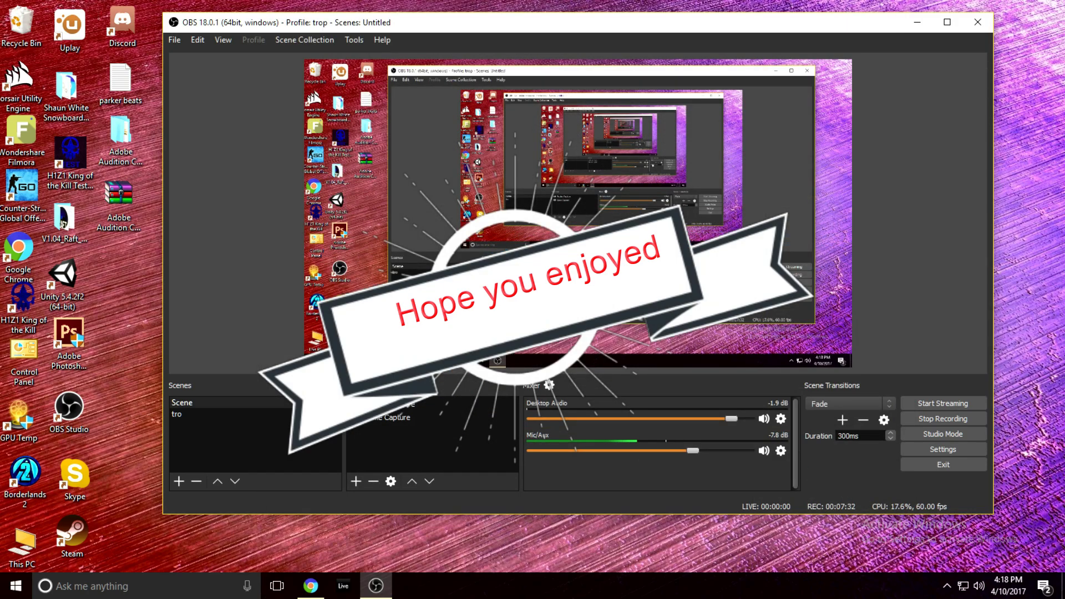